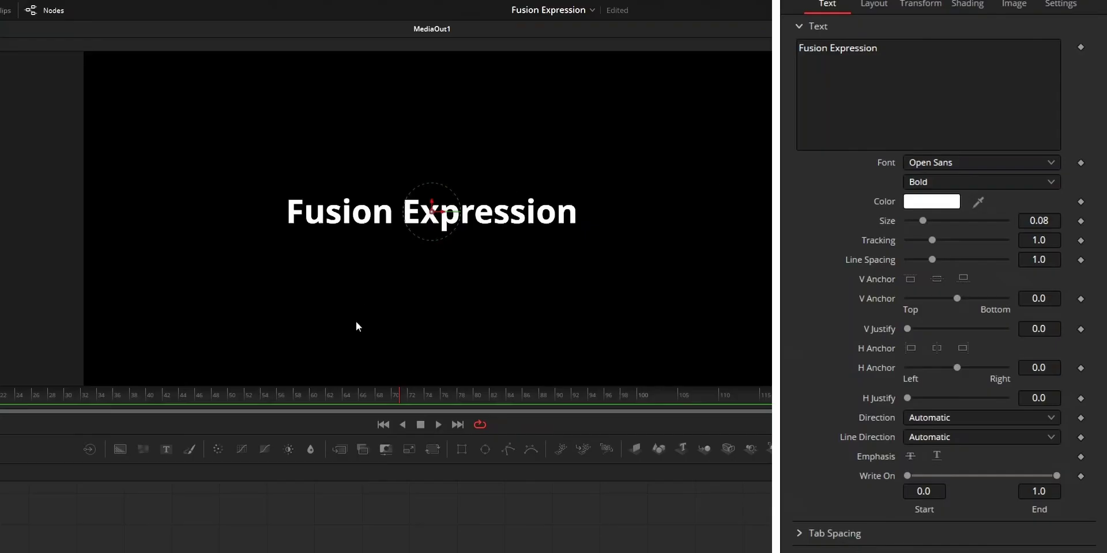
- Add an expression to the Size parameter, then undo it
right_click(883, 223)
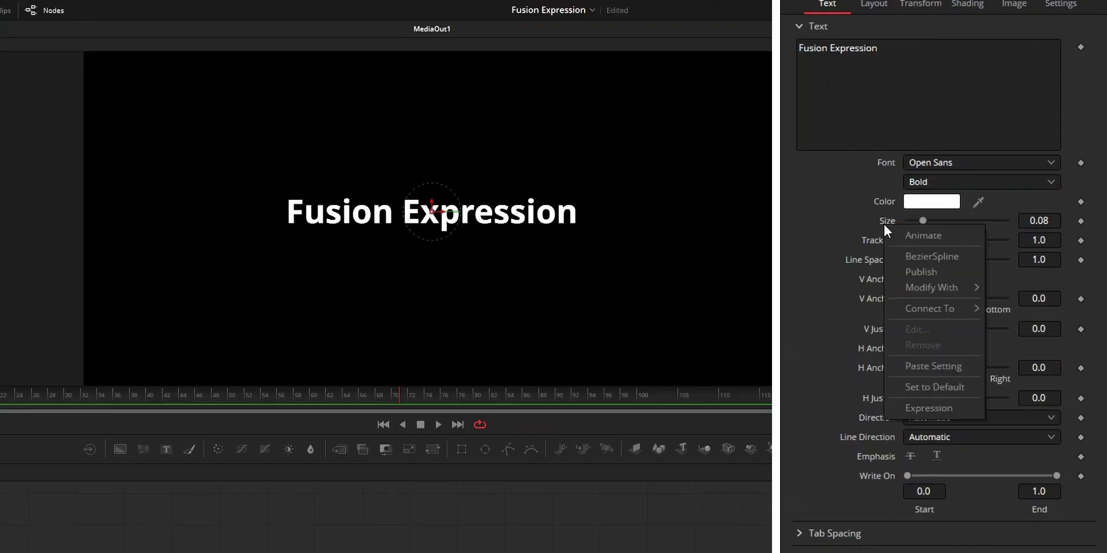
click(915, 407)
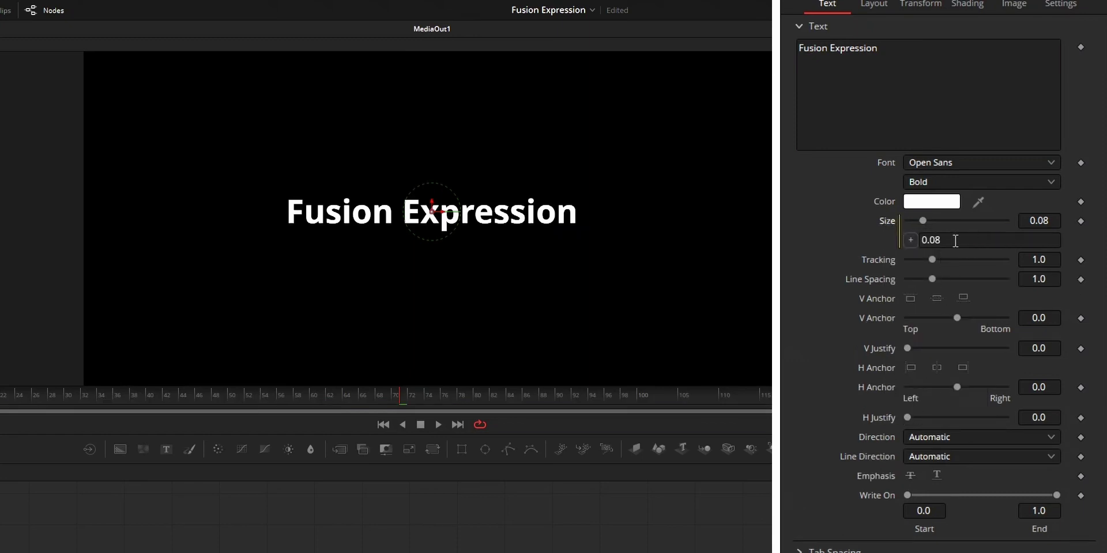
key(ctrl+z)
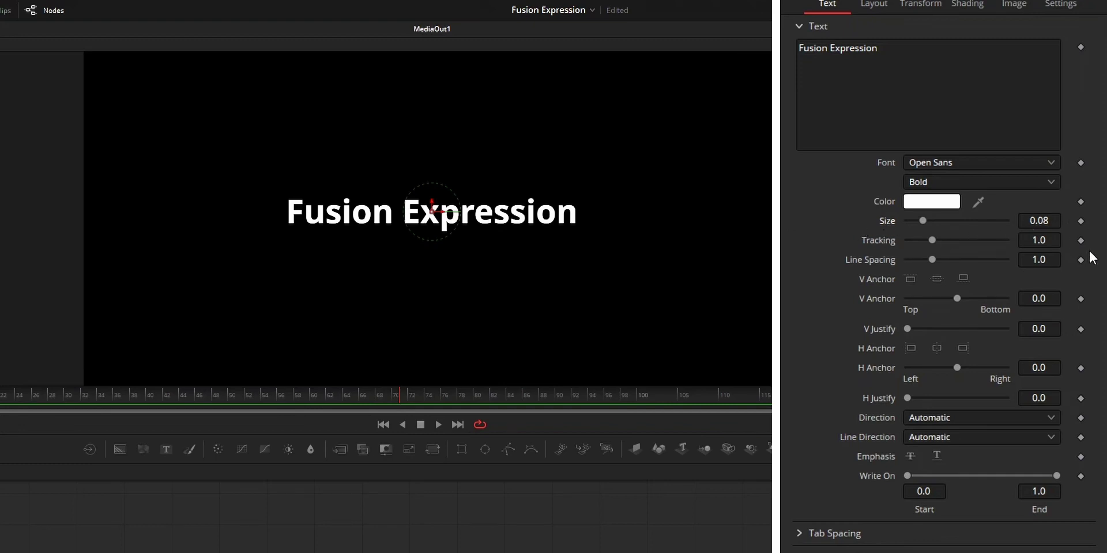
- Give Tracking the expression 1+1 so it evaluates to 2.0
right_click(884, 245)
click(933, 430)
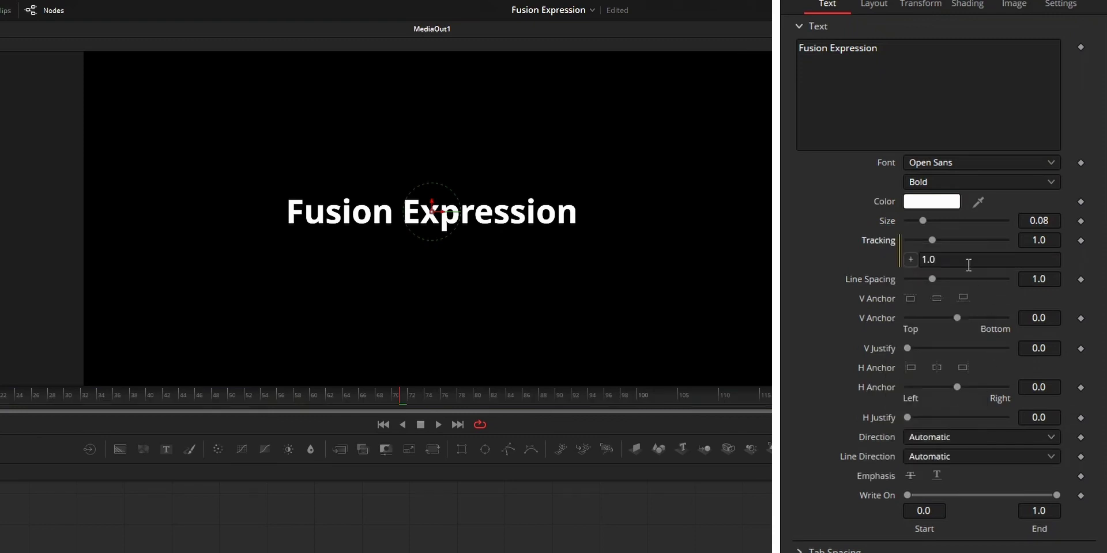
click(968, 265)
text(1)
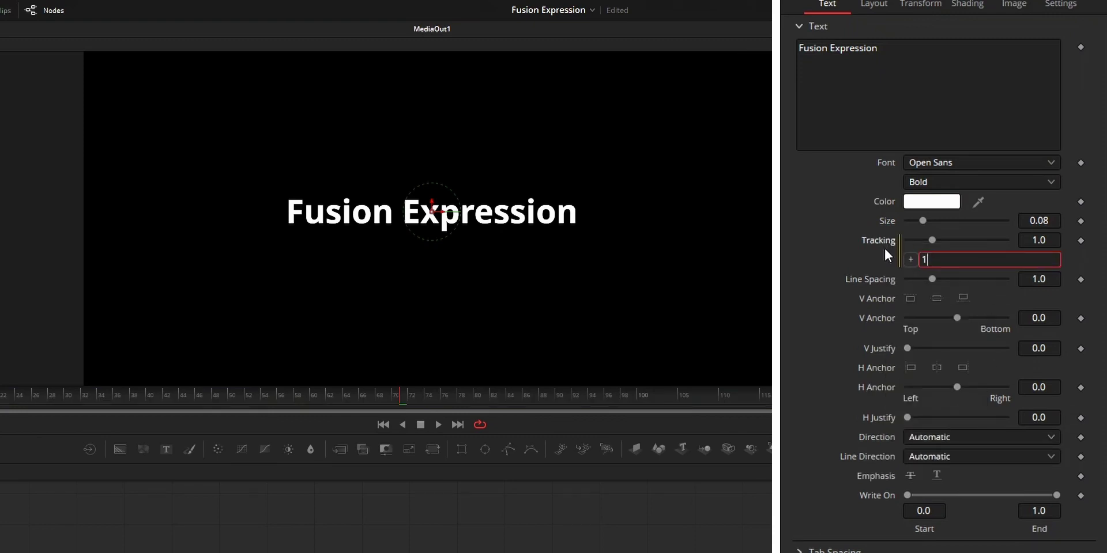
text(+1)
key(Tab)
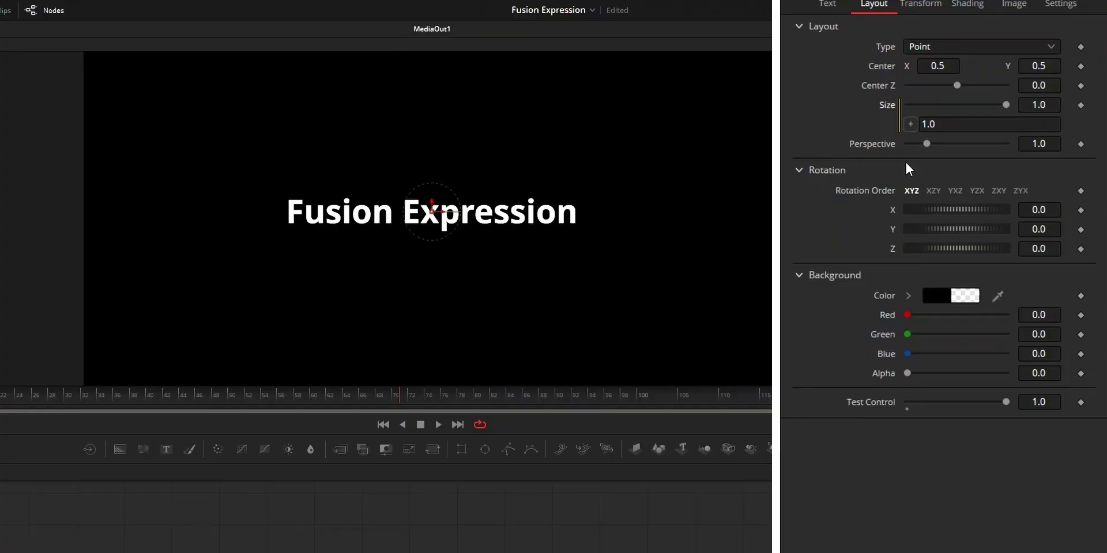
- Pick-whip Size to Test Control, set fill opacity to cos(time), and play back
drag(911, 127, 854, 406)
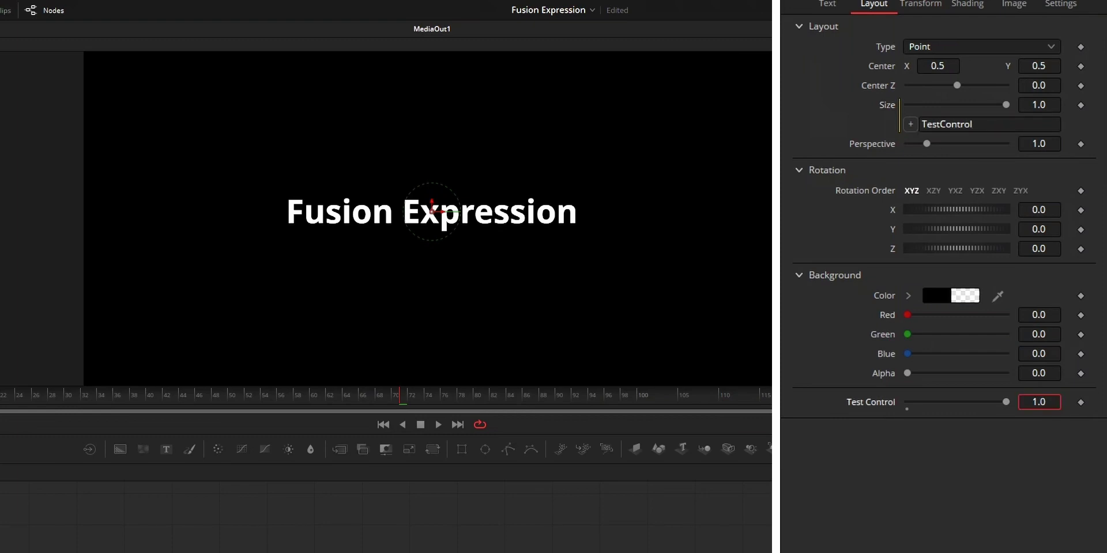
mouse_move(1041, 406)
mouse_down()
mouse_move(1006, 405)
mouse_move(1040, 405)
mouse_up()
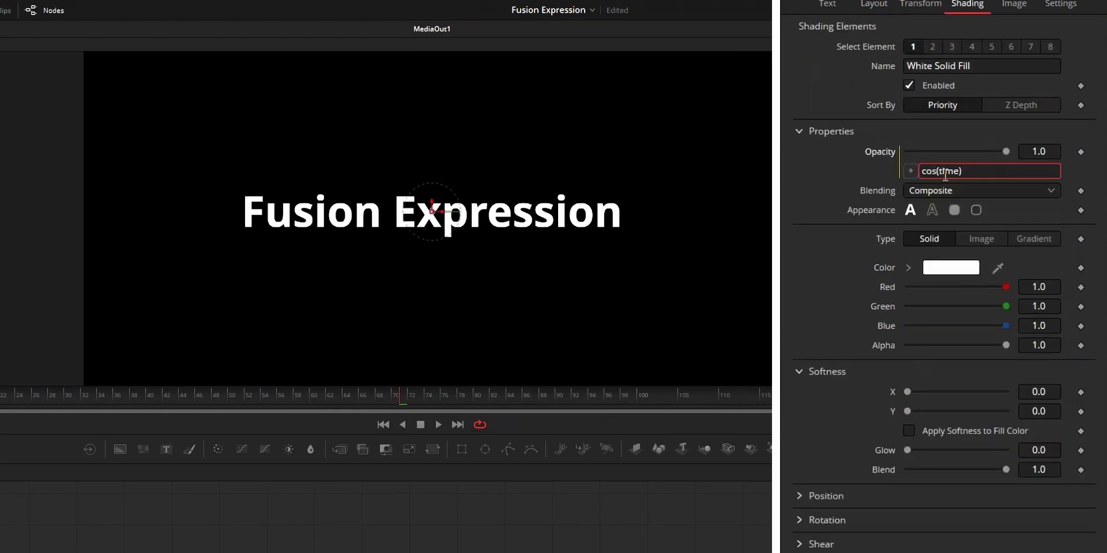
key(Tab)
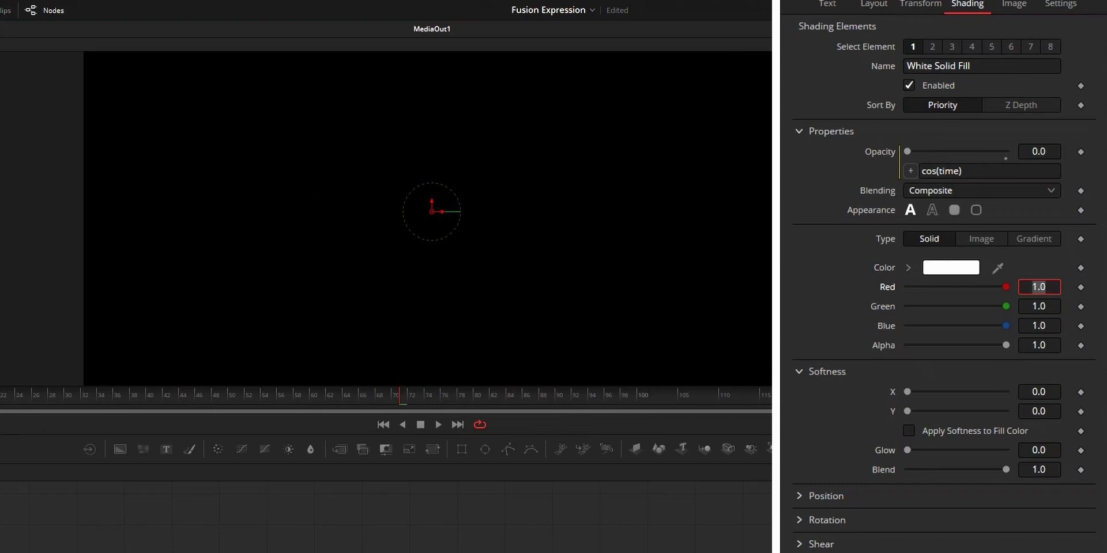
click(437, 425)
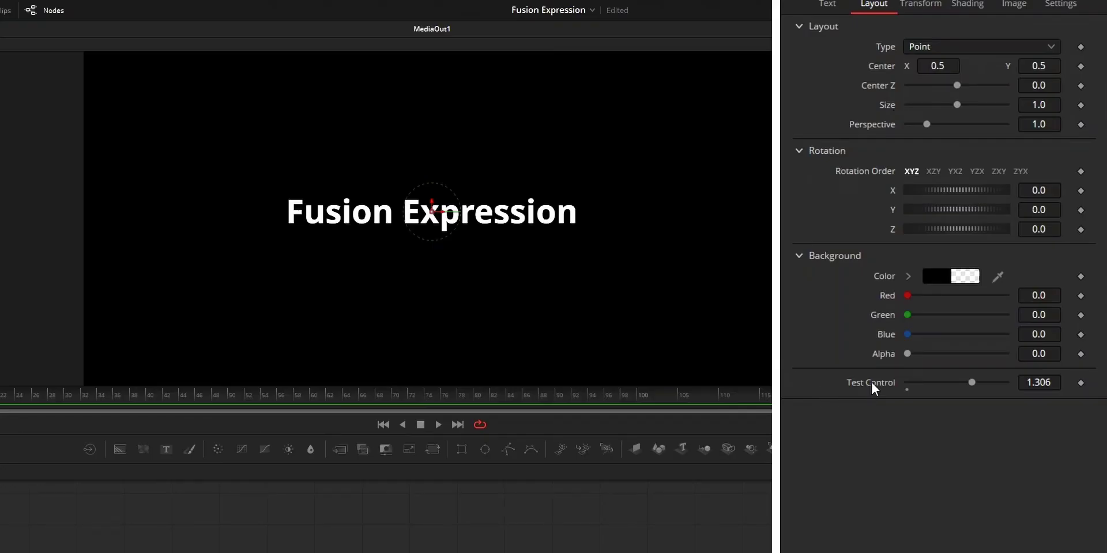
- Give Size the expression TestControl, then lower Test Control to shrink the text
right_click(877, 110)
click(823, 112)
text(Test)
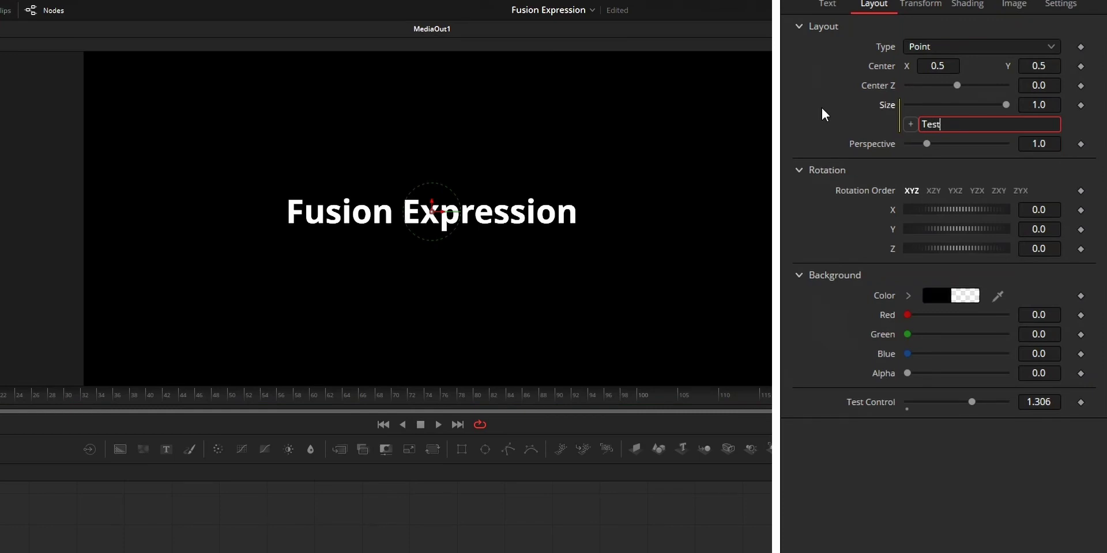
text(Control)
key(Tab)
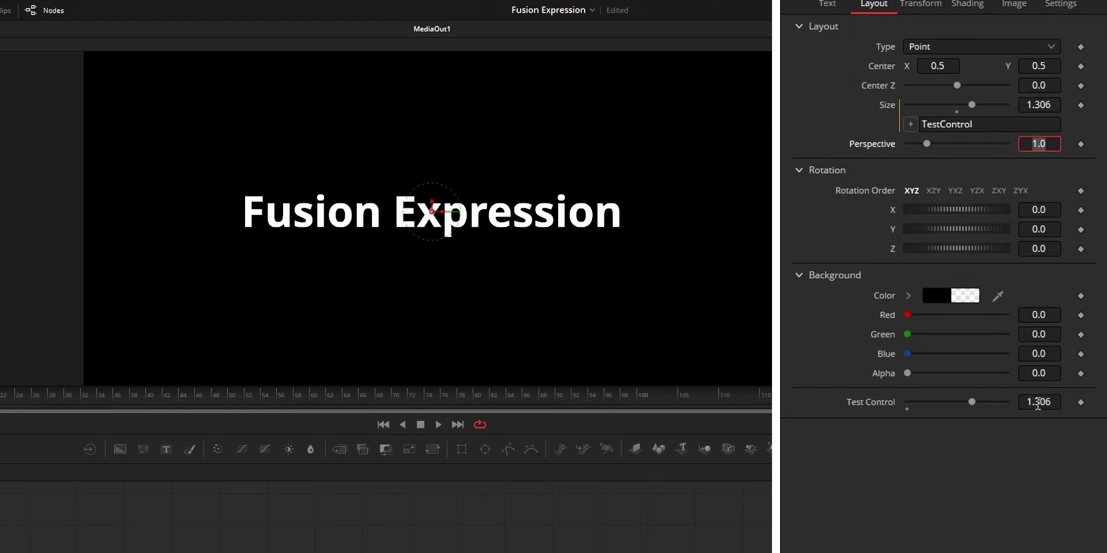
drag(1038, 405, 1009, 405)
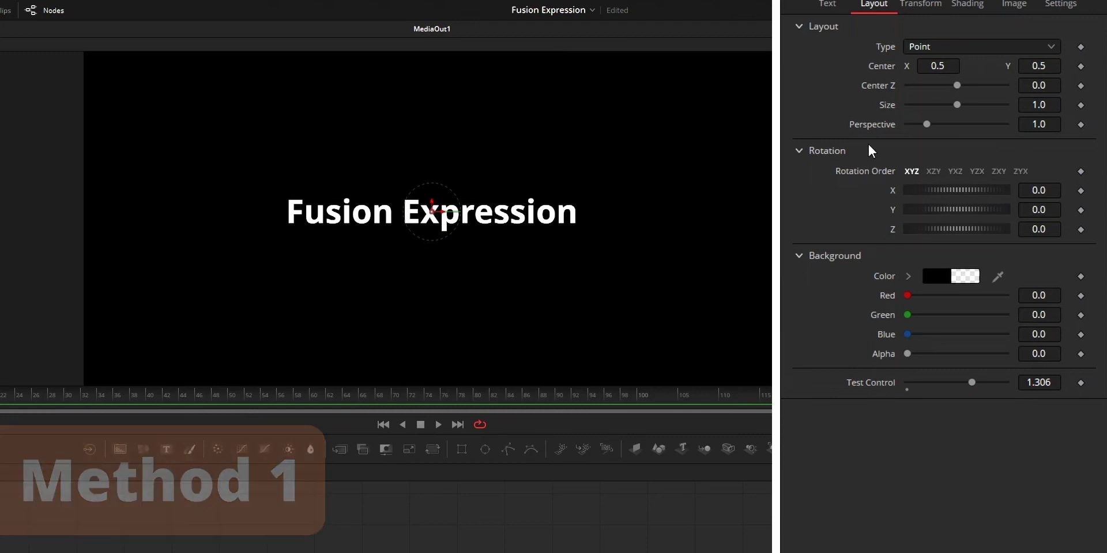
- Set Size's expression to TestControl, then correct it to Text1.TestControl, giving 1.221
right_click(883, 107)
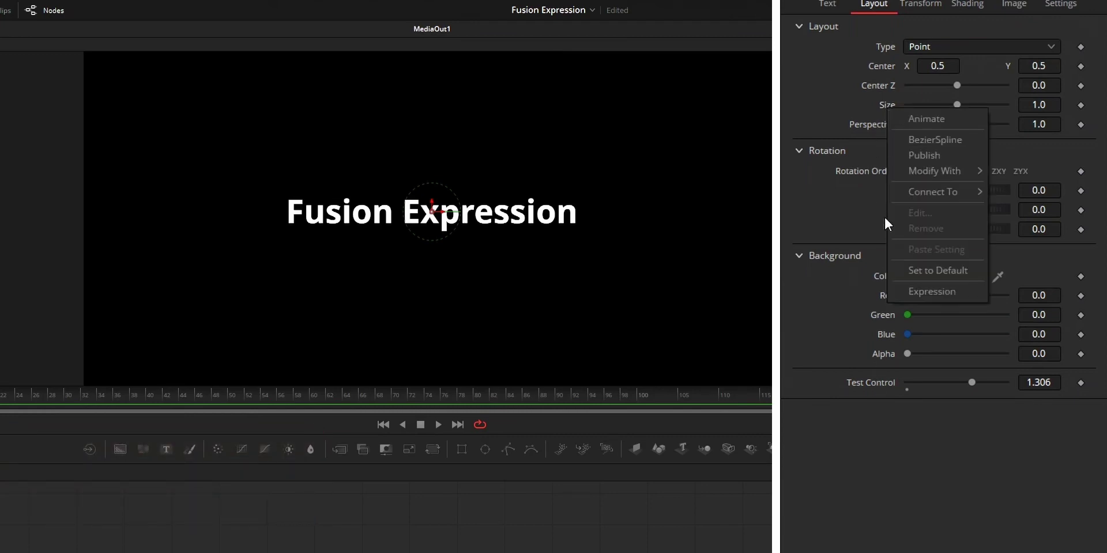
click(908, 292)
click(956, 123)
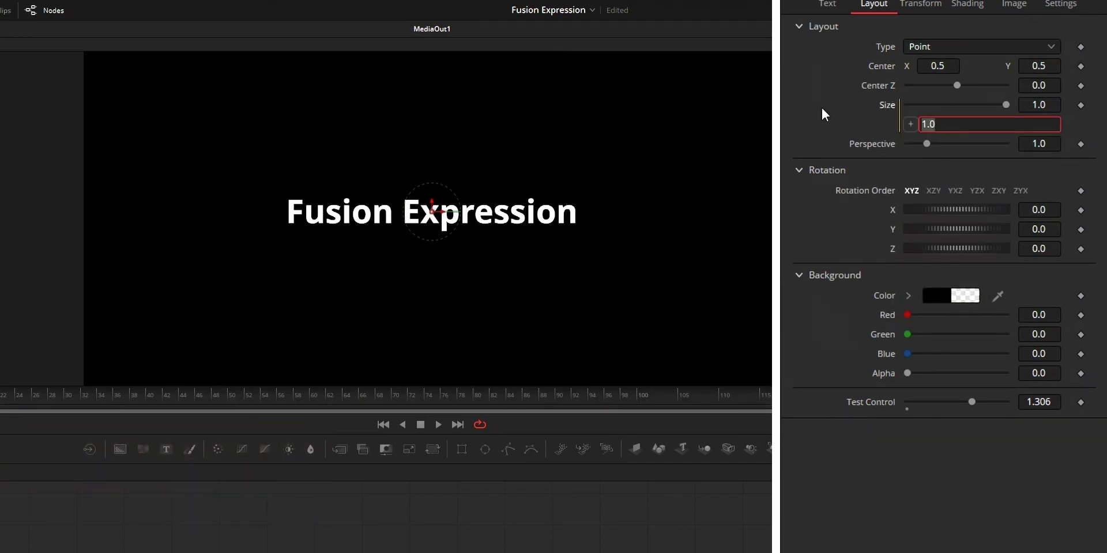
text(TestControl)
key(Tab)
text(.TestControl)
key(Tab)
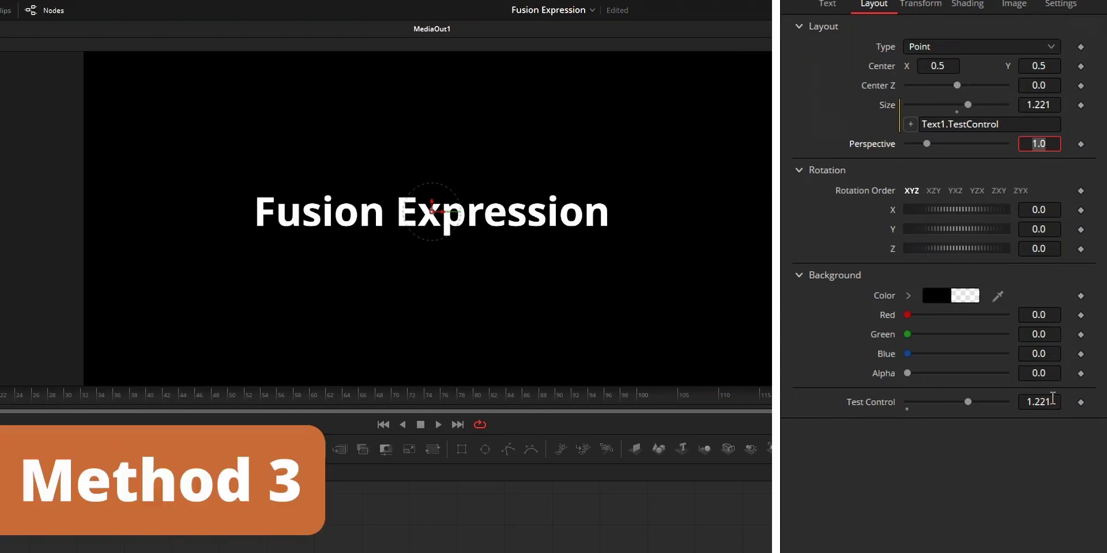
- Pick-whip Size's expression onto Test Control and scrub Test Control up to 1.665
drag(1055, 398, 1095, 397)
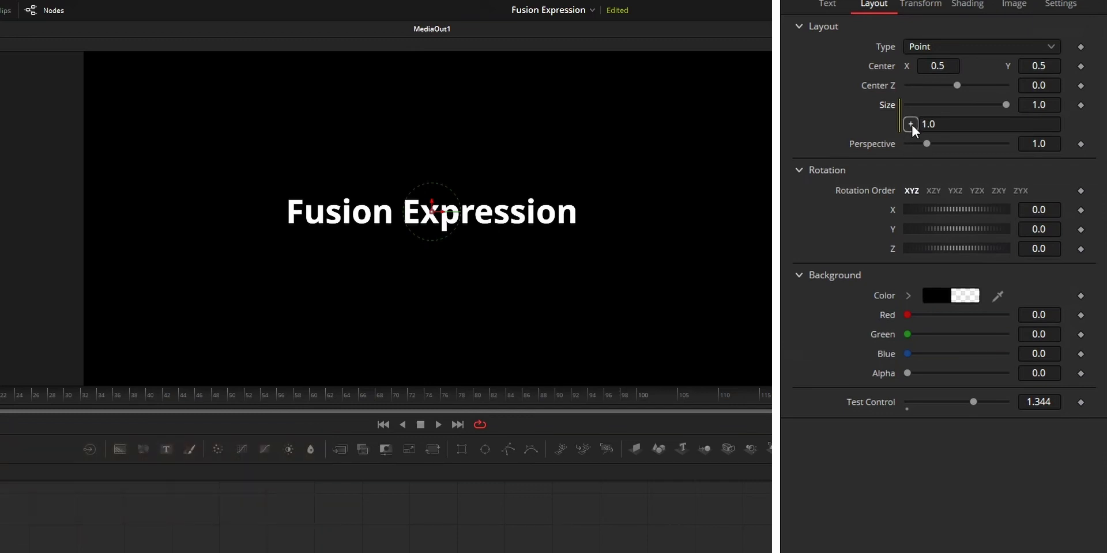
drag(911, 125, 859, 406)
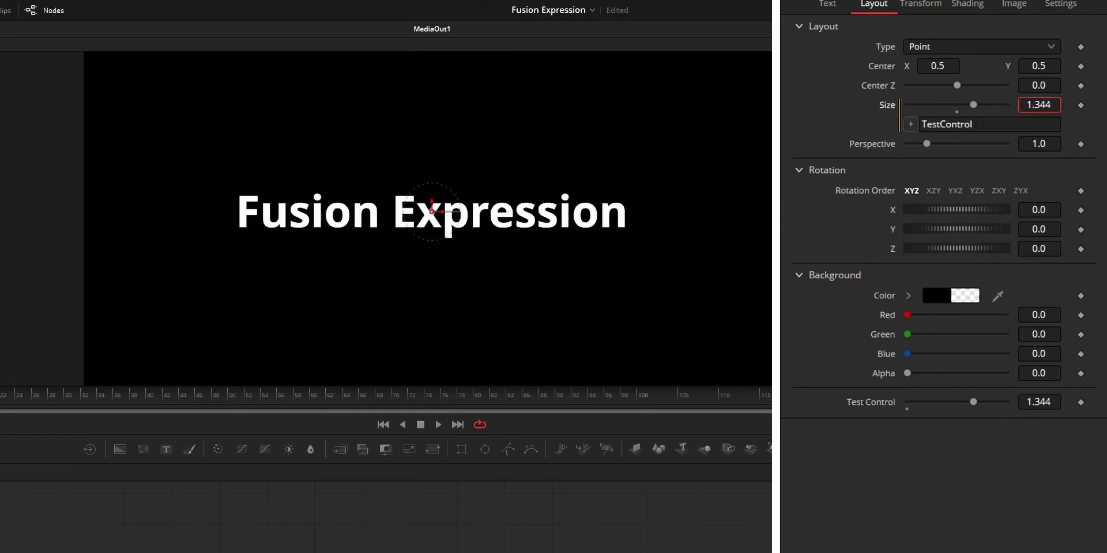
drag(1039, 405, 1072, 405)
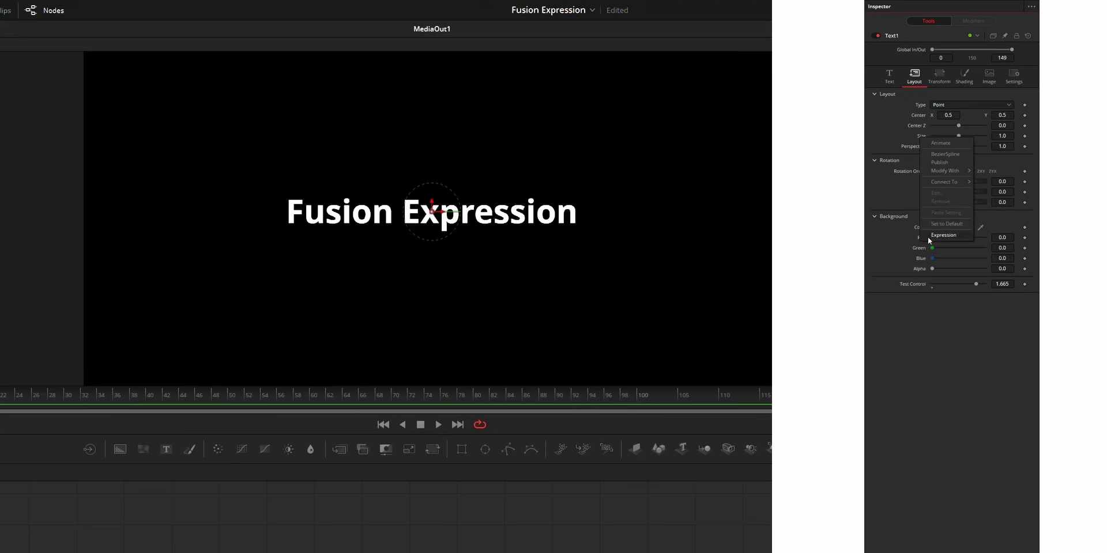
click(928, 236)
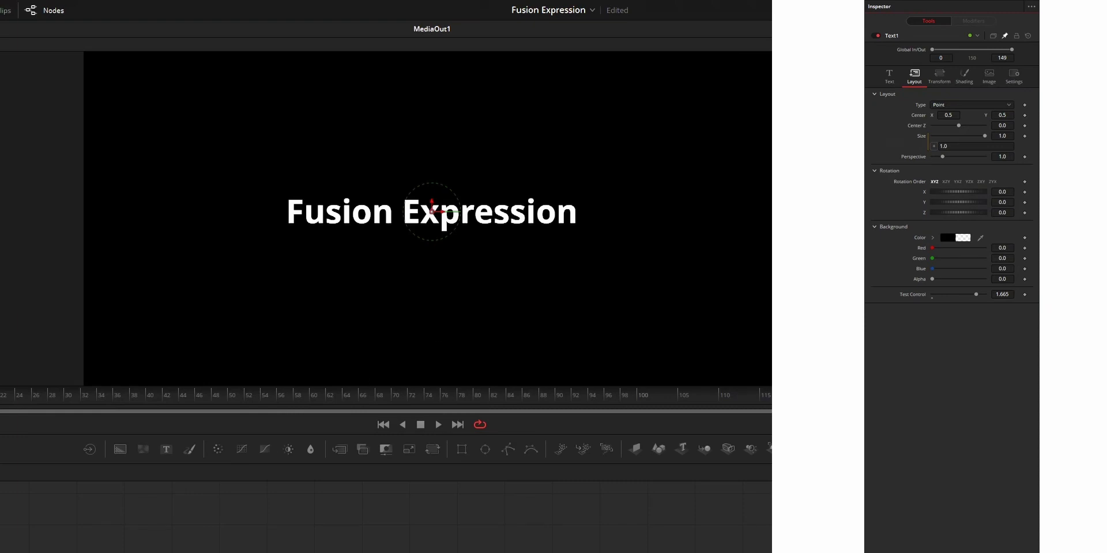
drag(933, 395, 922, 137)
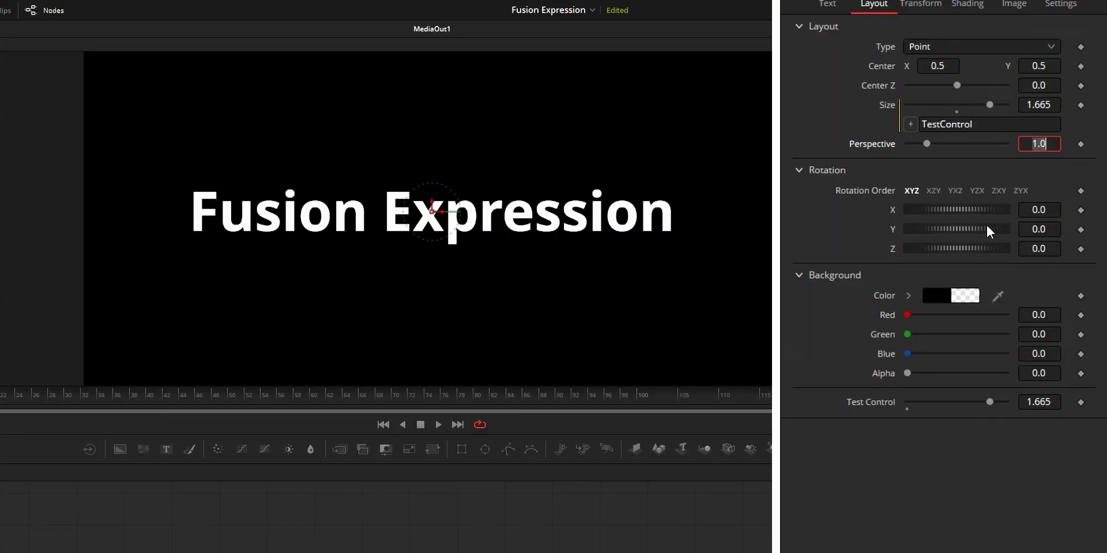
- Try Size expressions TestControl-1 and sin(TestControl), scrubbing Test Control to compare
key(Return)
click(1044, 124)
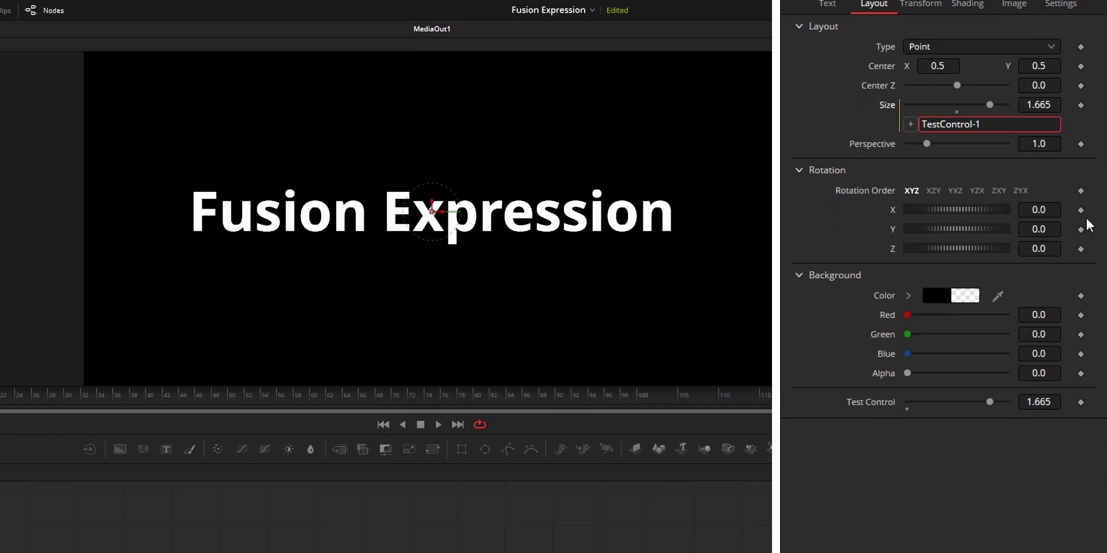
text(-1)
key(Tab)
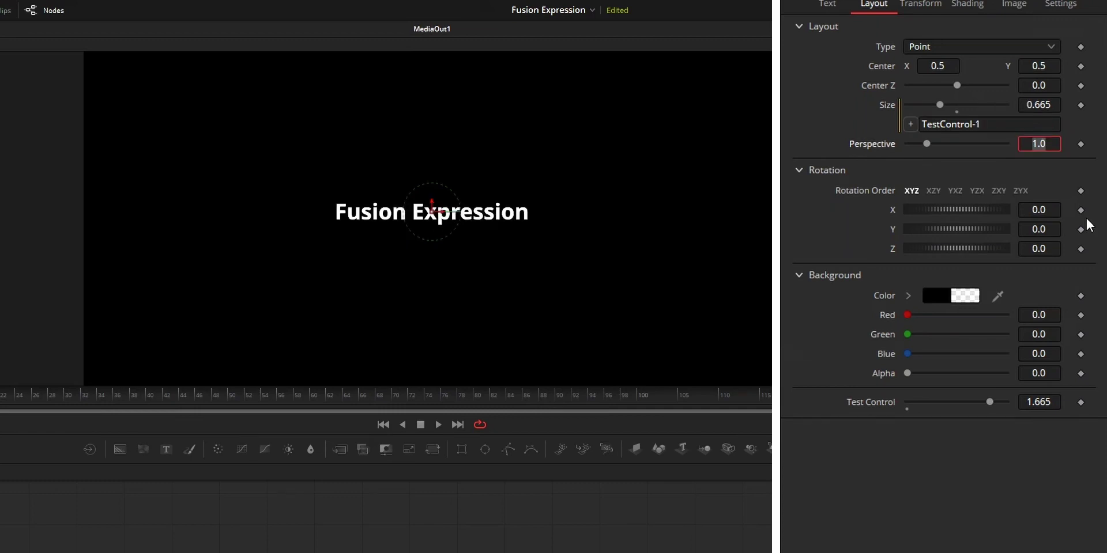
drag(1042, 398, 1046, 398)
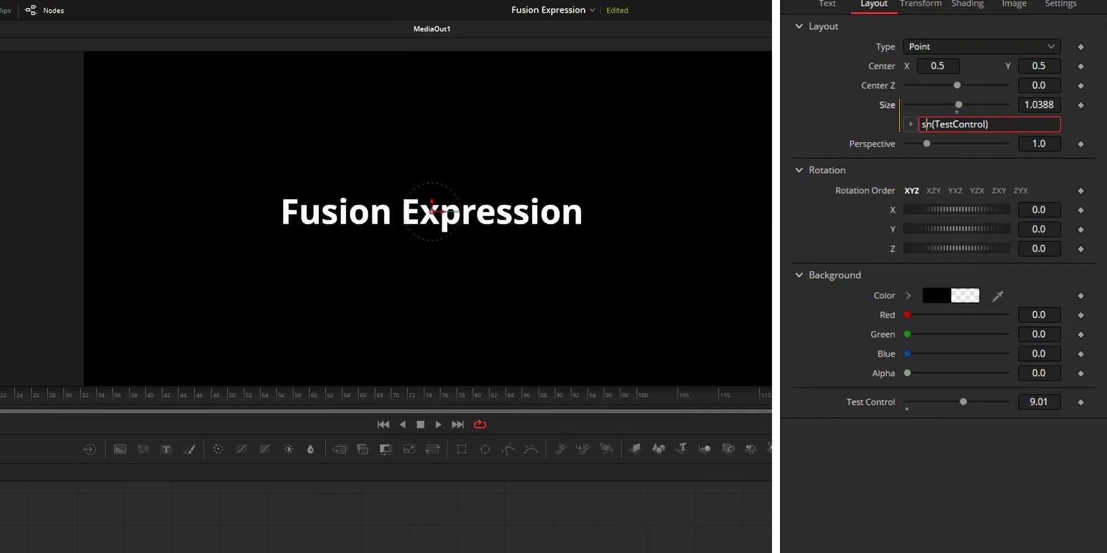
key(Tab)
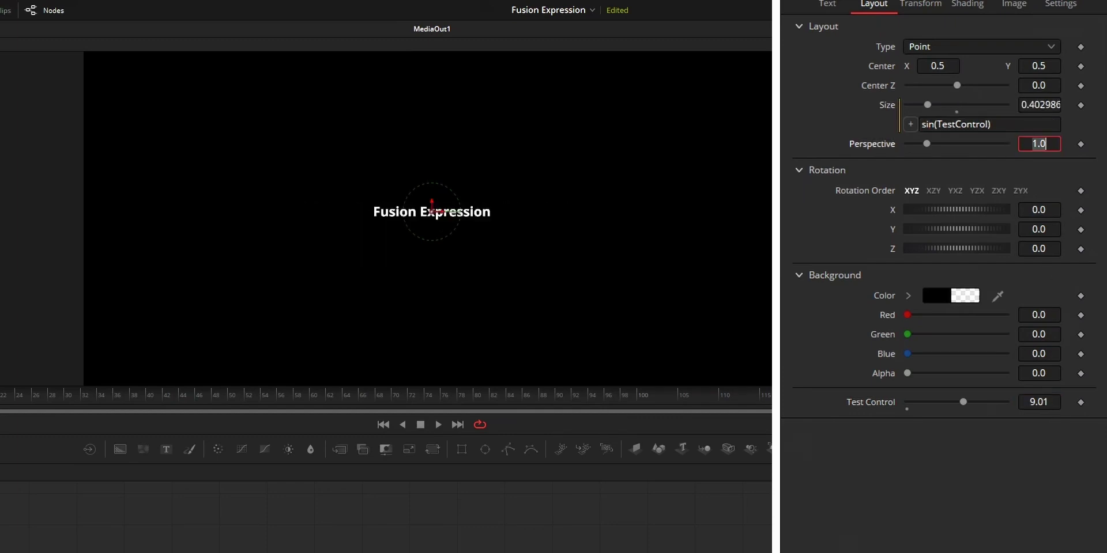
mouse_move(1032, 402)
mouse_down()
mouse_move(1043, 401)
mouse_move(1025, 401)
mouse_up()
- Change the Size expression from 1+1 to TestControl+1, then to TestControl+TestControl
triple_click(1005, 125)
text(1+1)
key(Tab)
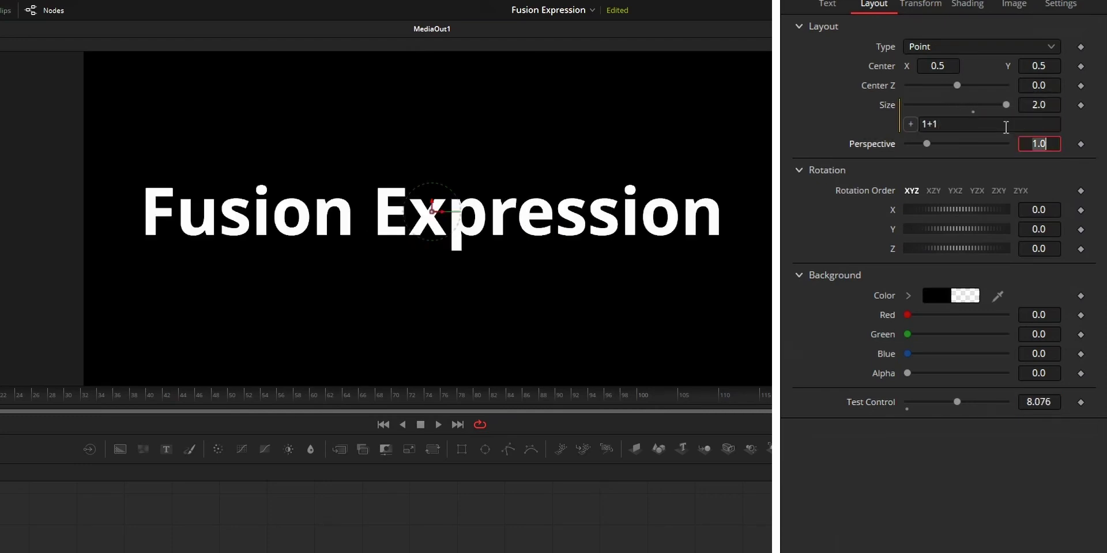
triple_click(1006, 125)
text(TestControl+1)
key(Tab)
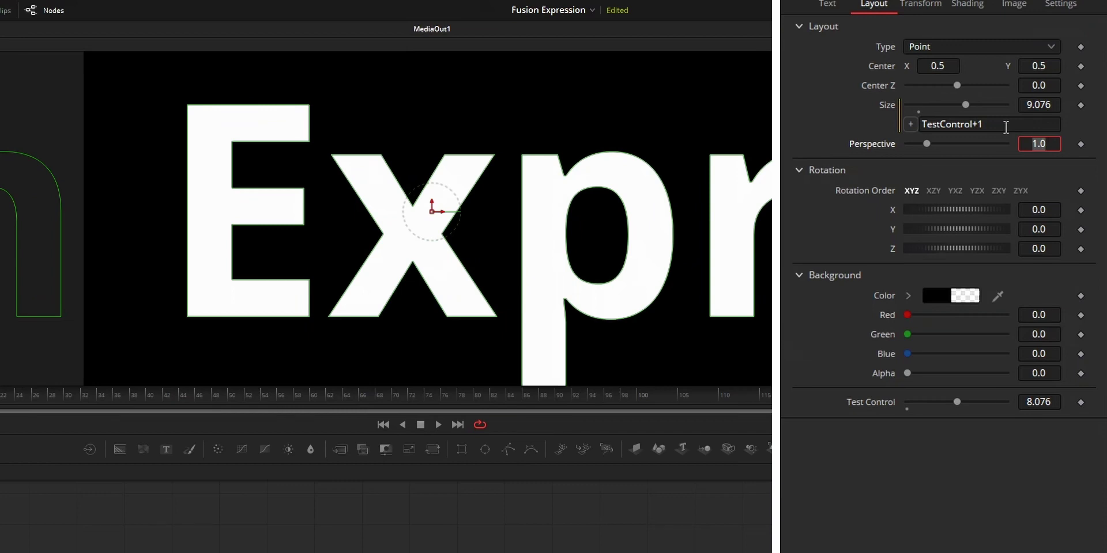
click(1006, 124)
key(BackSpace)
text(TestControl)
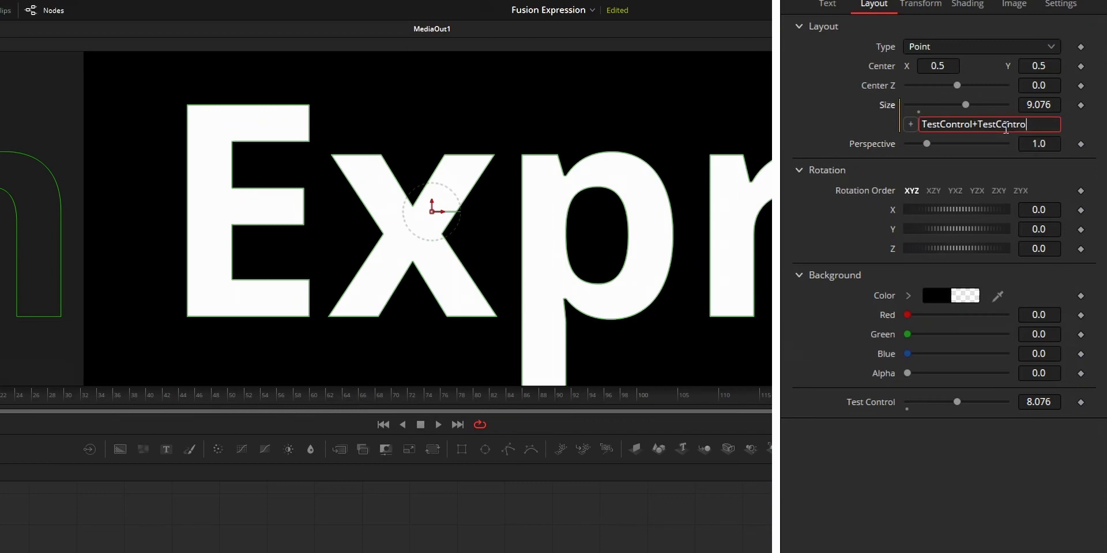
key(Tab)
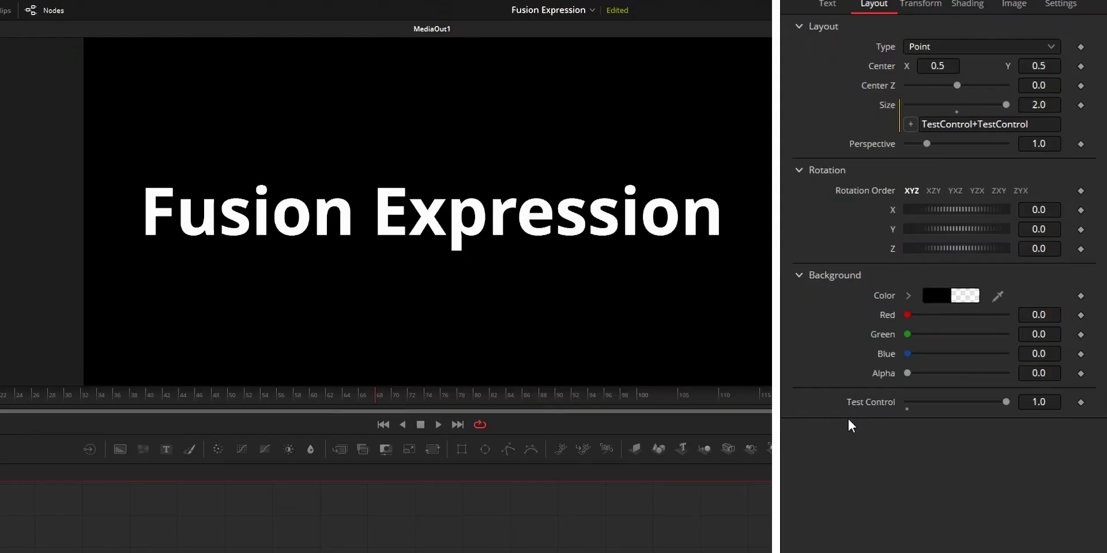
- Scrub Test Control down to about 0.696 so Size follows at 1.392
drag(1037, 401, 1001, 402)
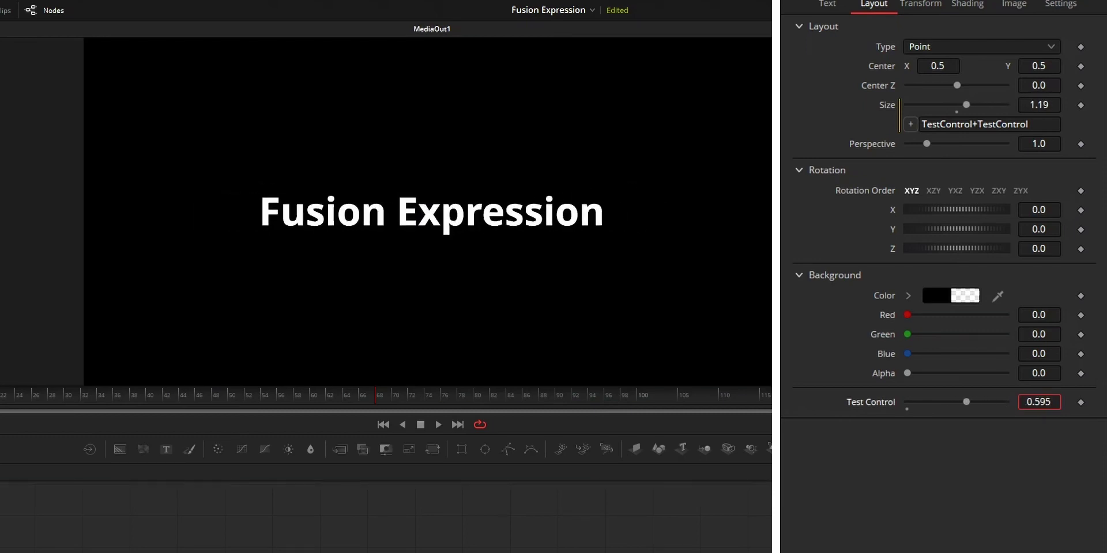
drag(1039, 401, 1040, 416)
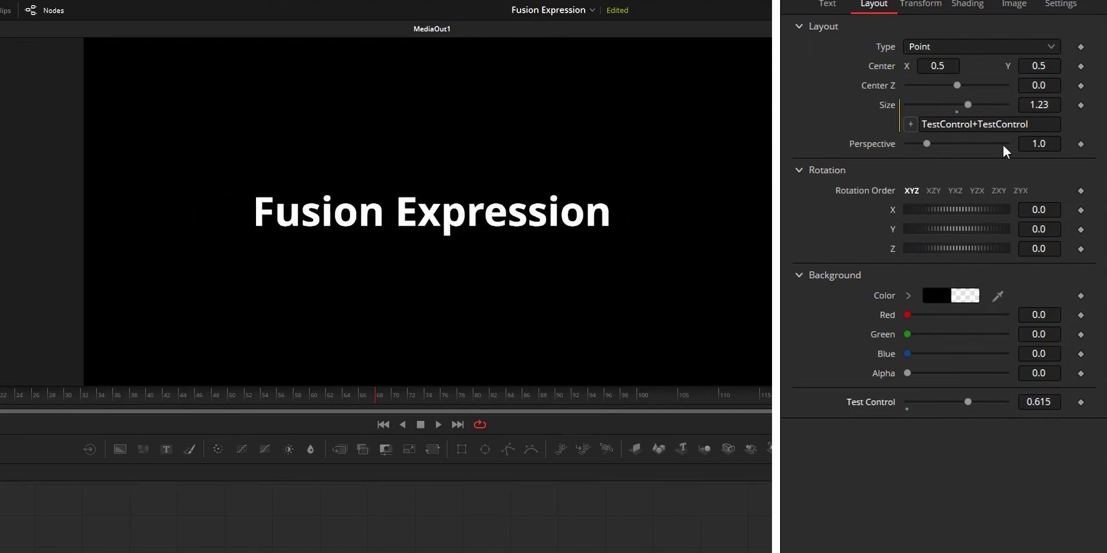
mouse_move(1044, 401)
mouse_down()
mouse_move(1026, 402)
mouse_move(1066, 402)
mouse_move(1057, 402)
mouse_up()
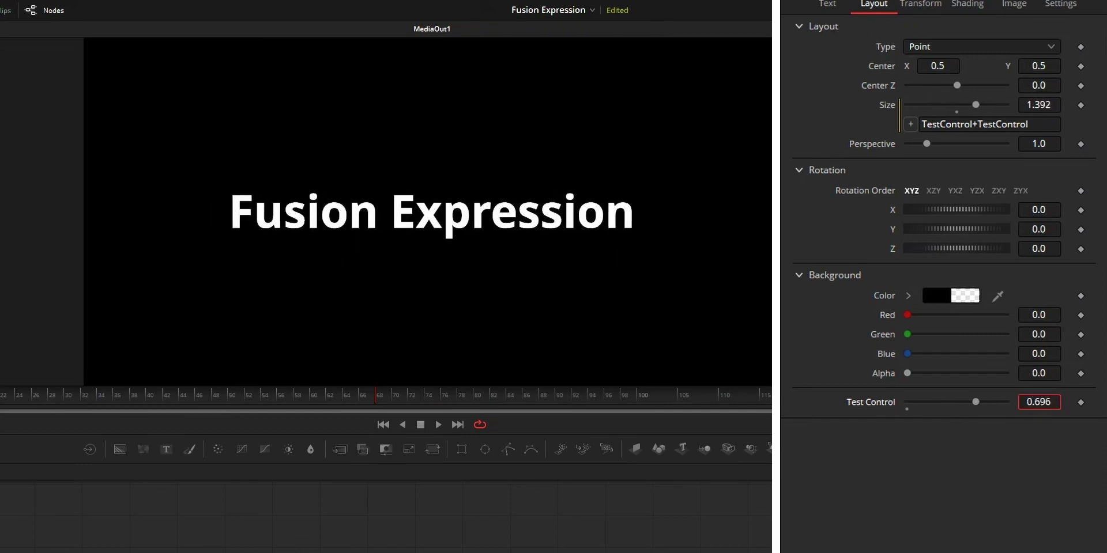
scroll(951, 107, up, 5)
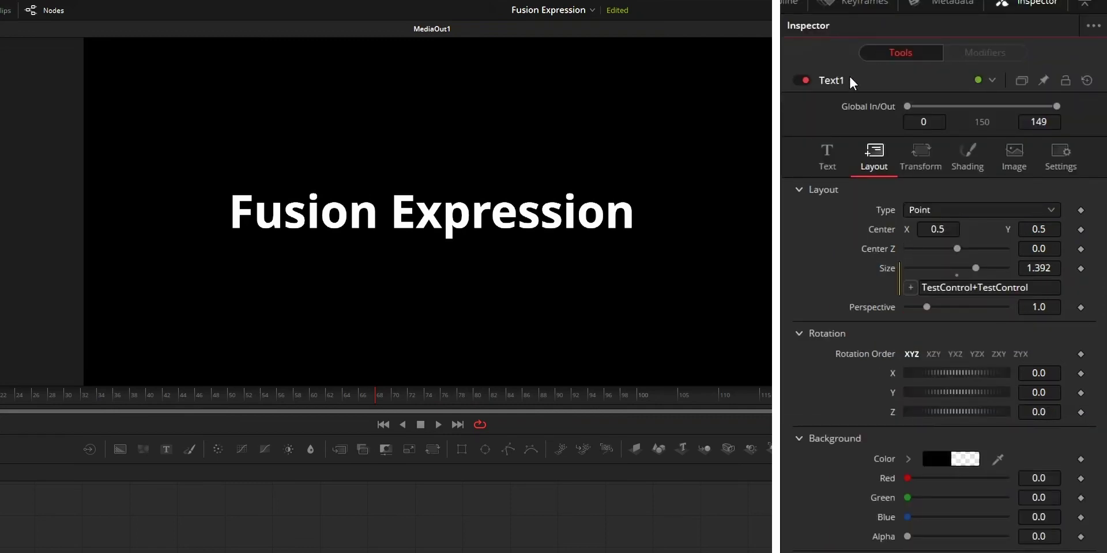
- In Text1's Edit Controls, name a new control 'Test Control 2' on the Layout page
right_click(828, 82)
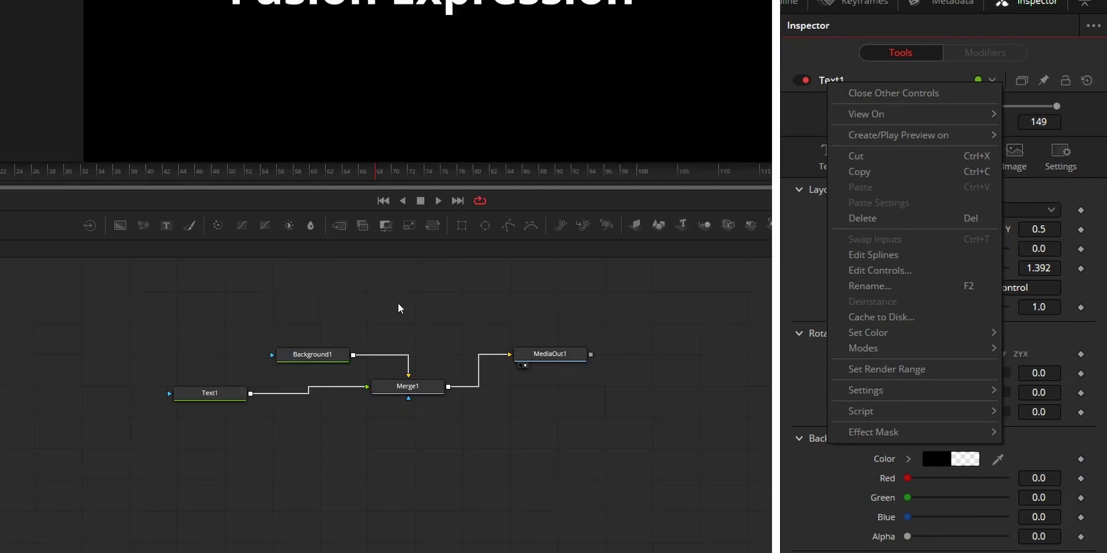
click(397, 532)
right_click(211, 395)
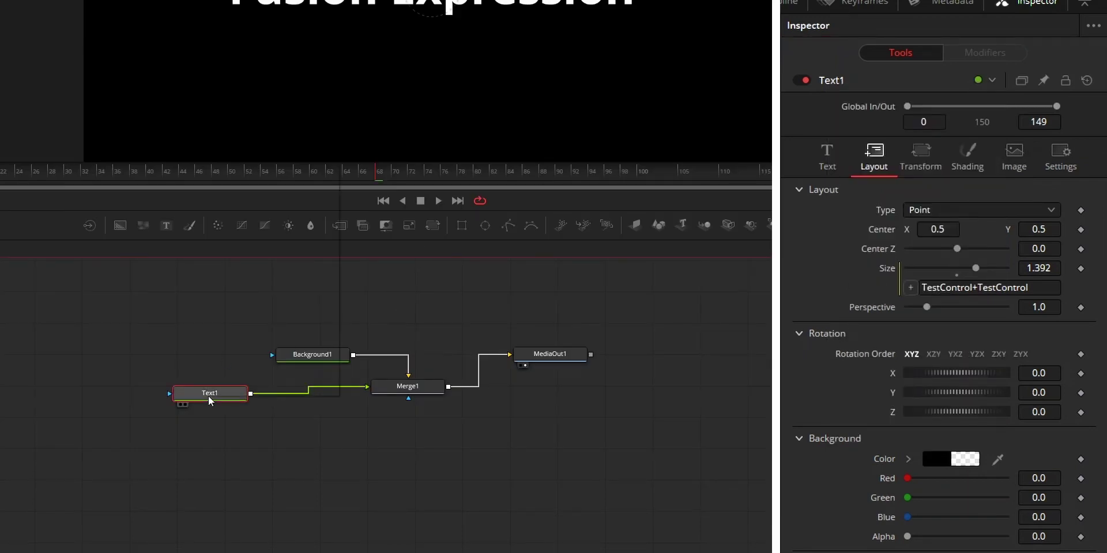
click(275, 285)
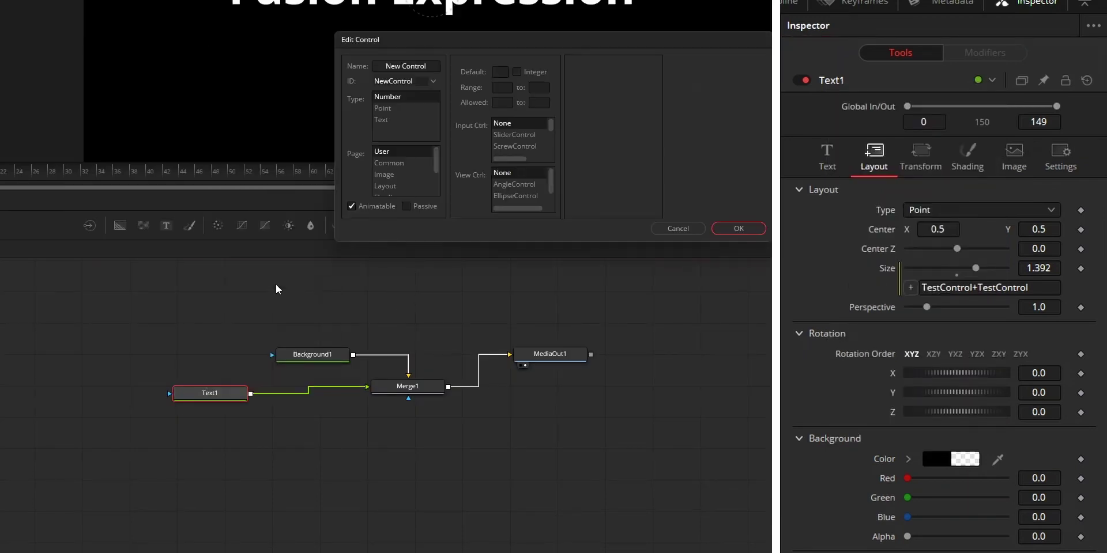
text(Test )
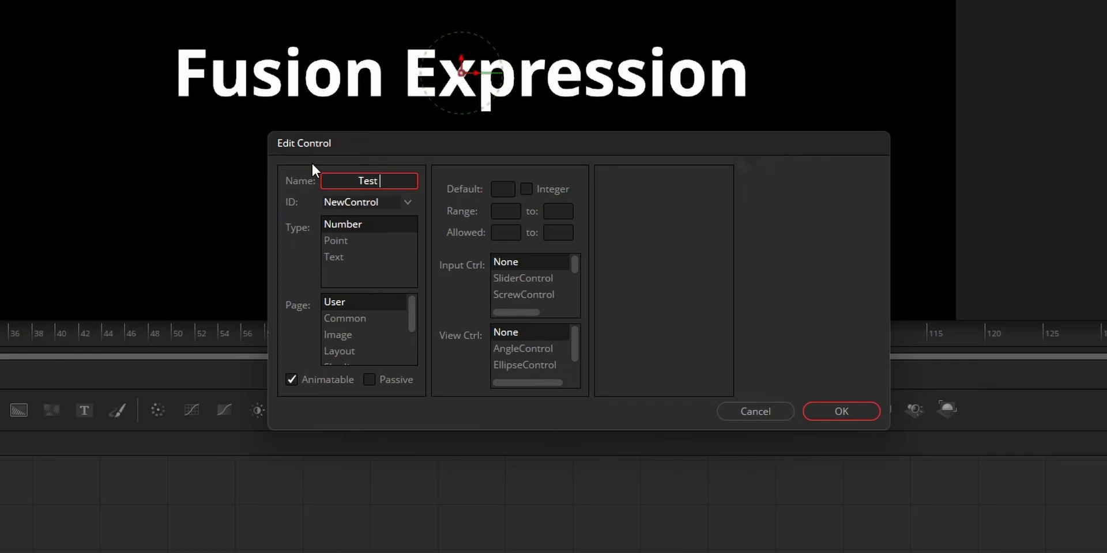
text(Control 2)
click(369, 203)
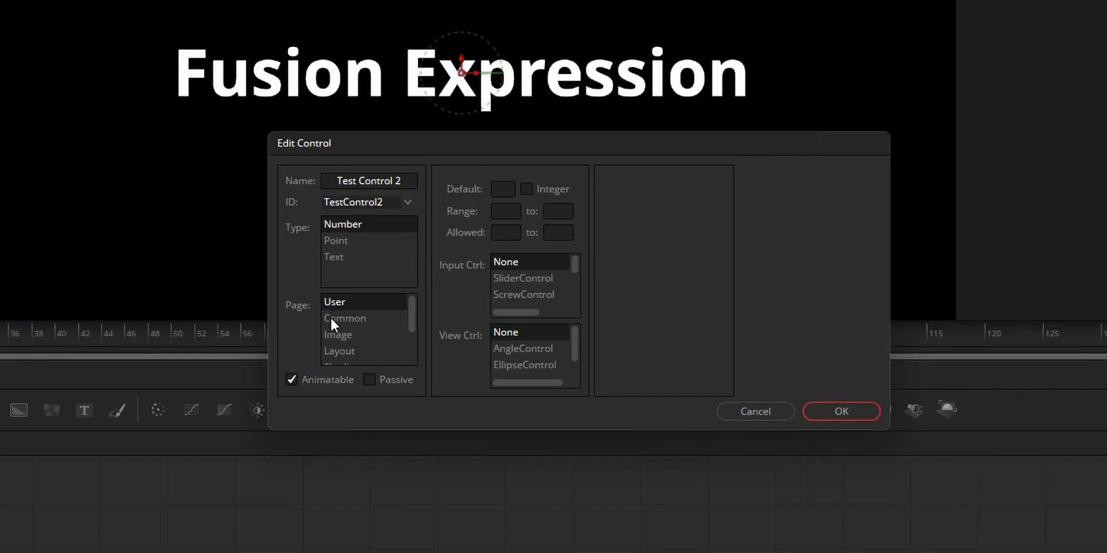
click(341, 349)
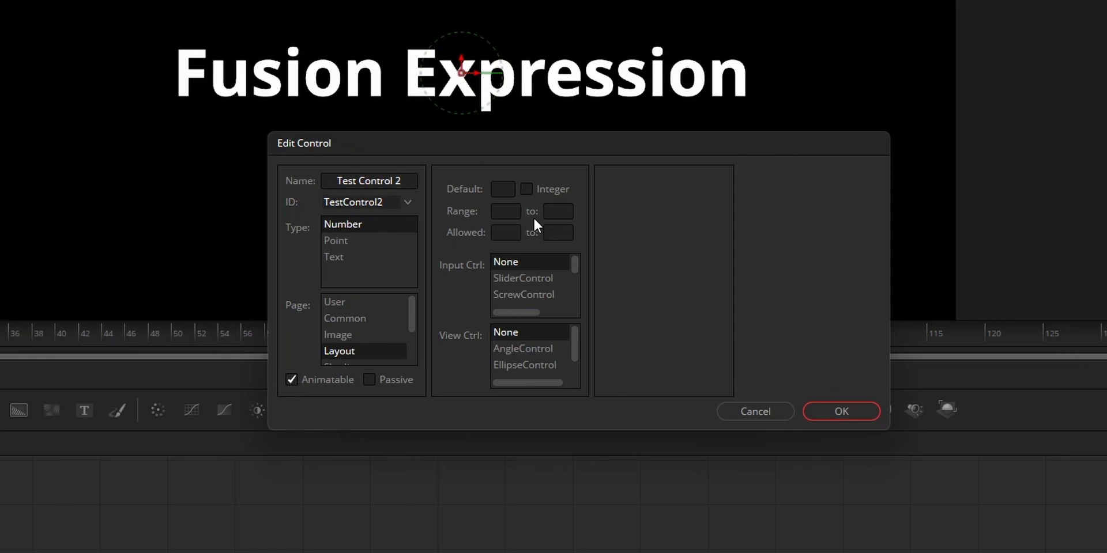
- Make Test Control 2 an integer Number SliderControl, after previewing Point and Text types, and add it
click(532, 279)
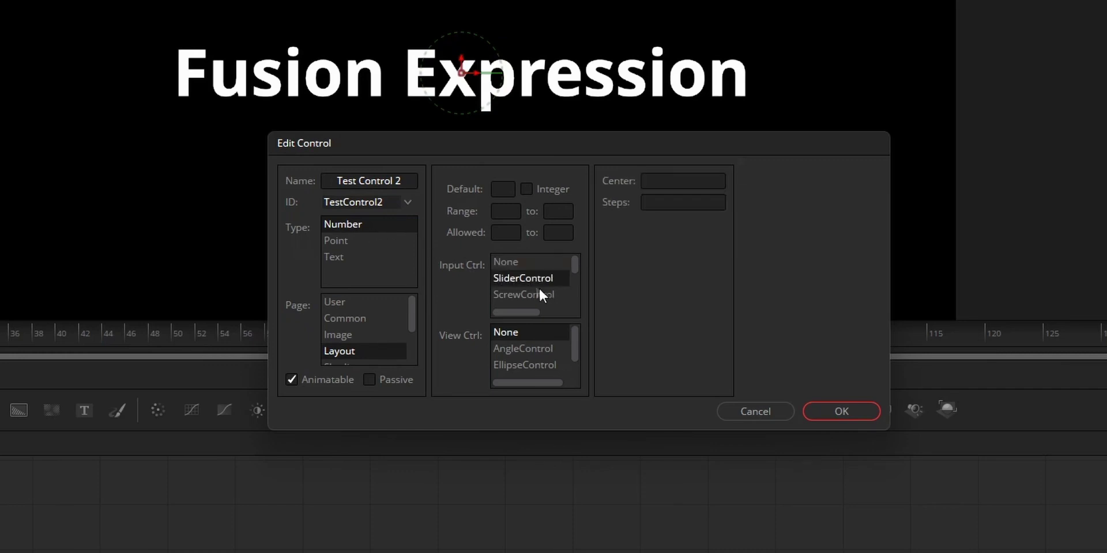
click(352, 243)
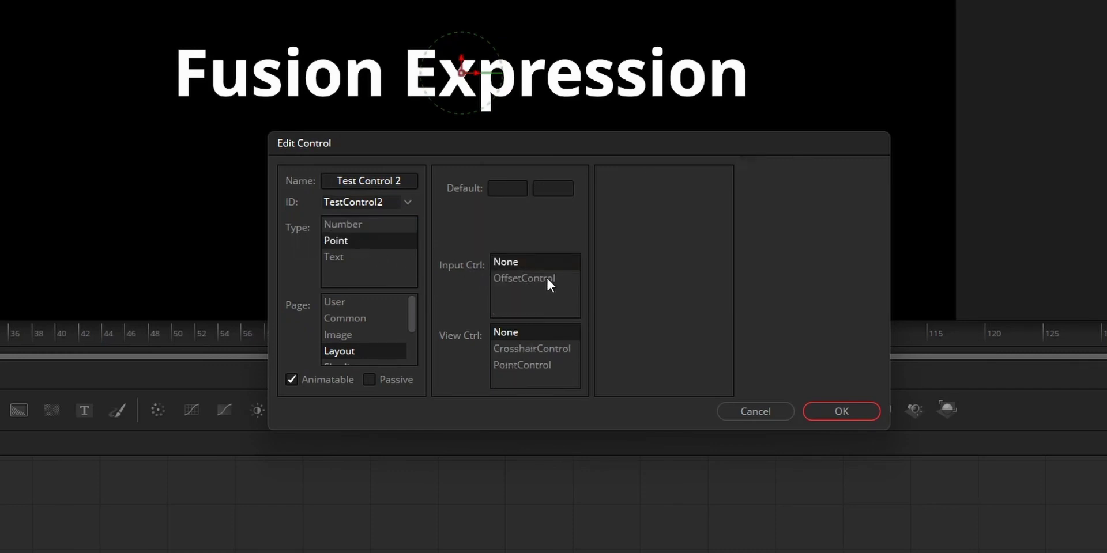
click(533, 278)
click(360, 256)
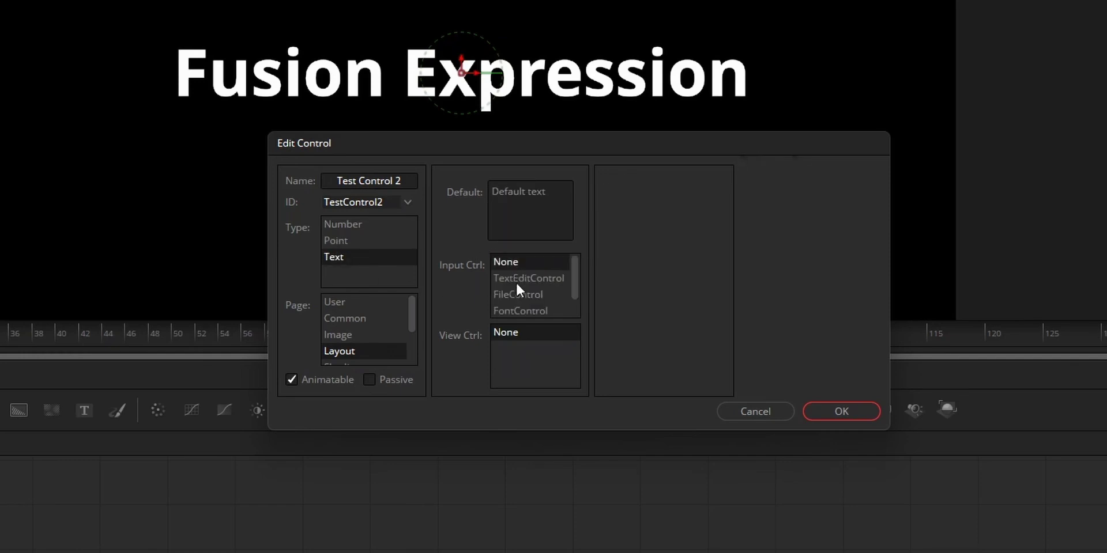
click(521, 279)
click(340, 224)
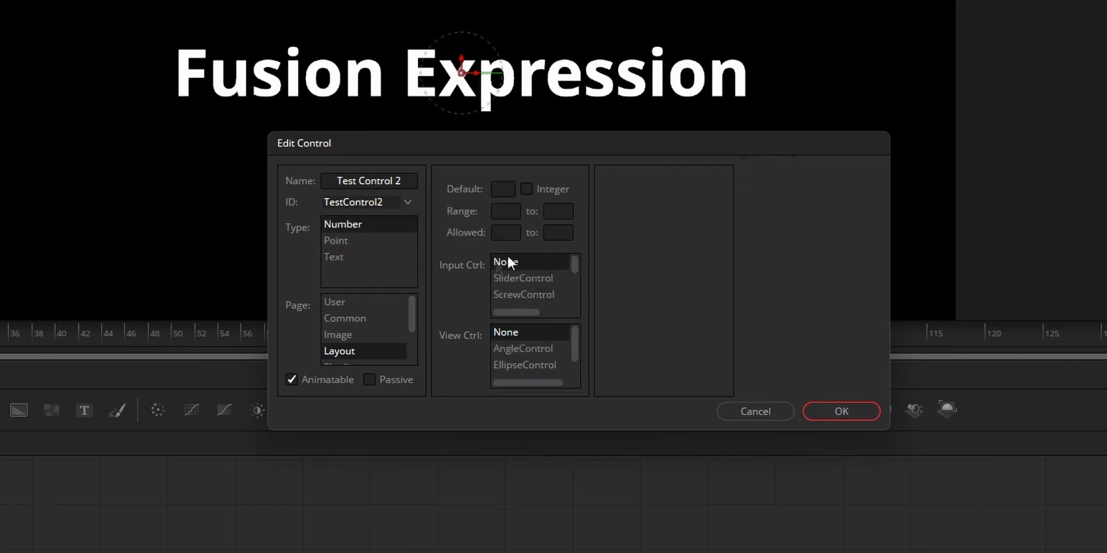
click(516, 279)
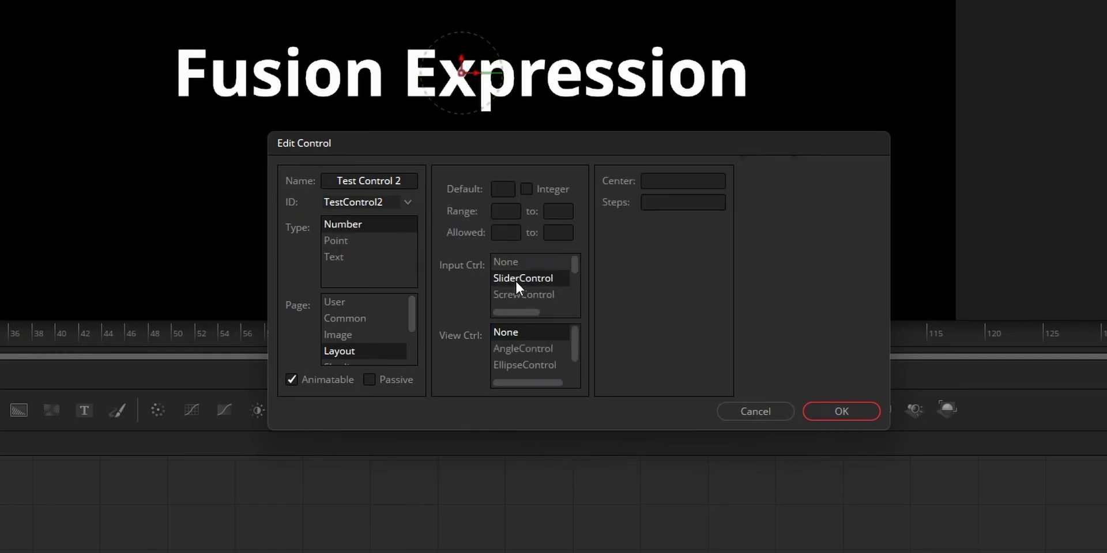
click(532, 191)
scroll(524, 345, down, 1)
scroll(531, 341, up, 1)
scroll(532, 342, down, 1)
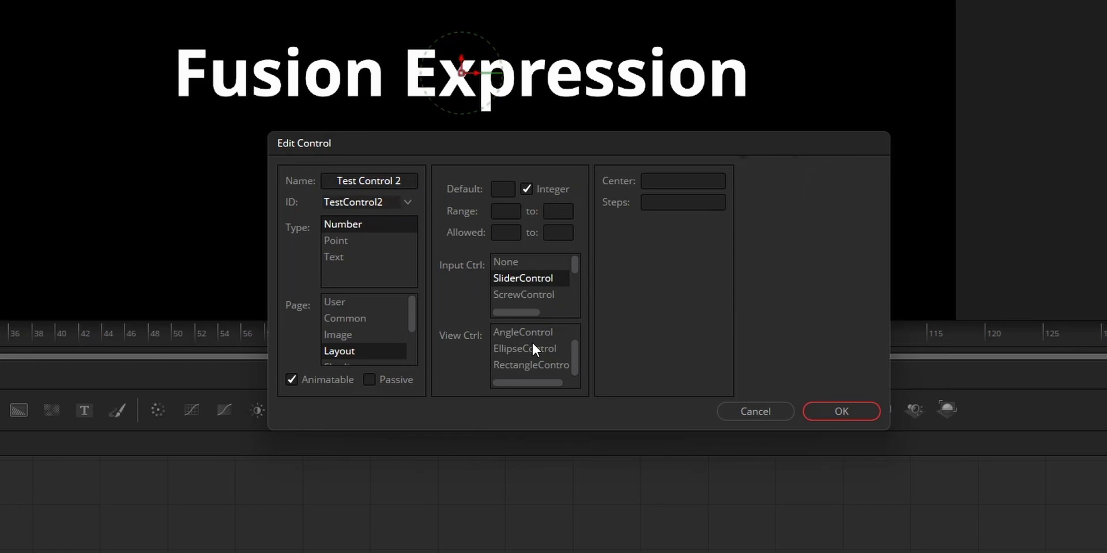
scroll(532, 341, up, 1)
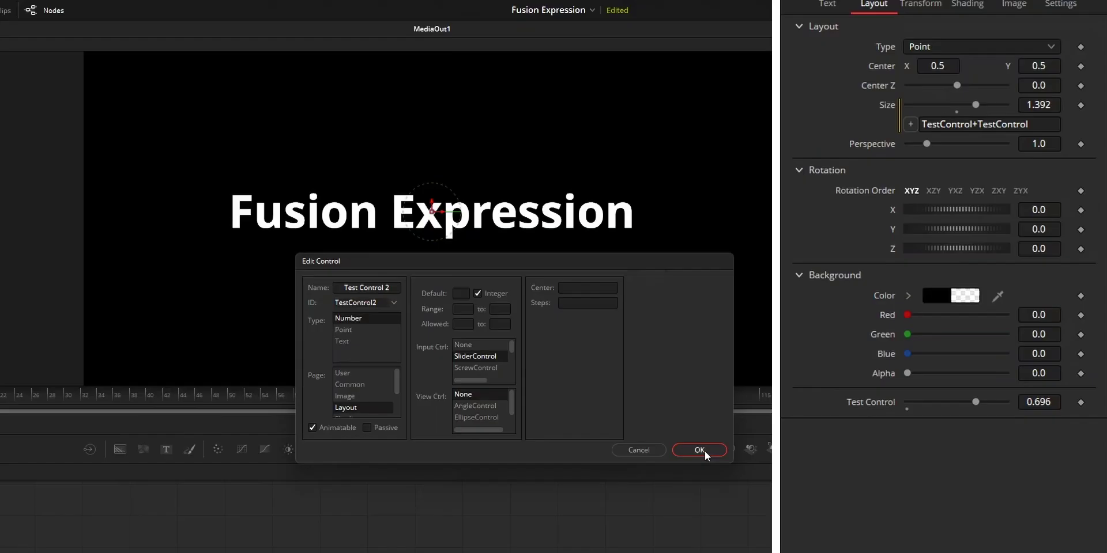
click(841, 411)
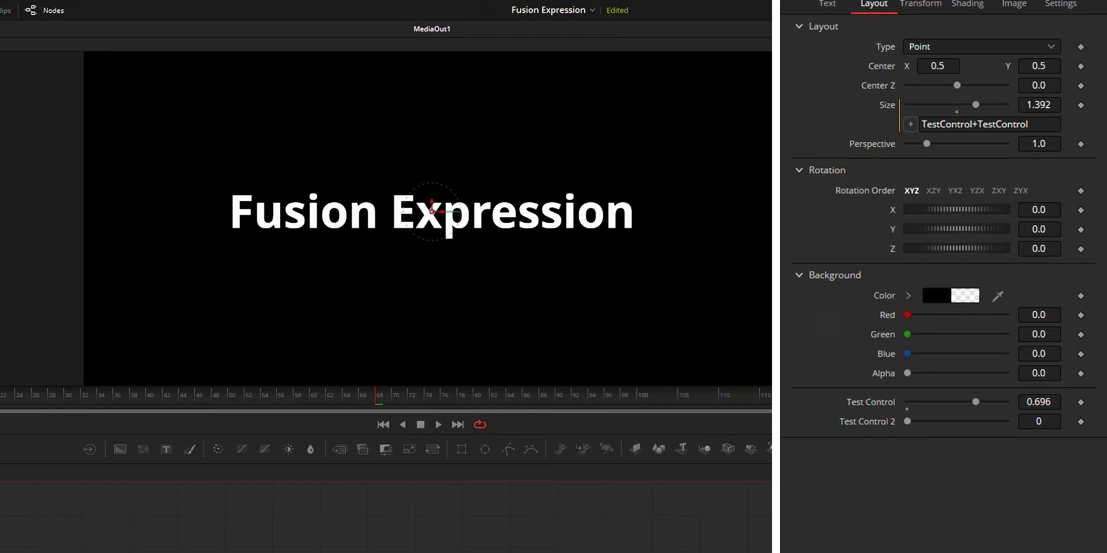
- Keyframe Test Control 2 at value 1 and scrub through the timeline
click(1080, 421)
click(1032, 425)
text(1)
key(Return)
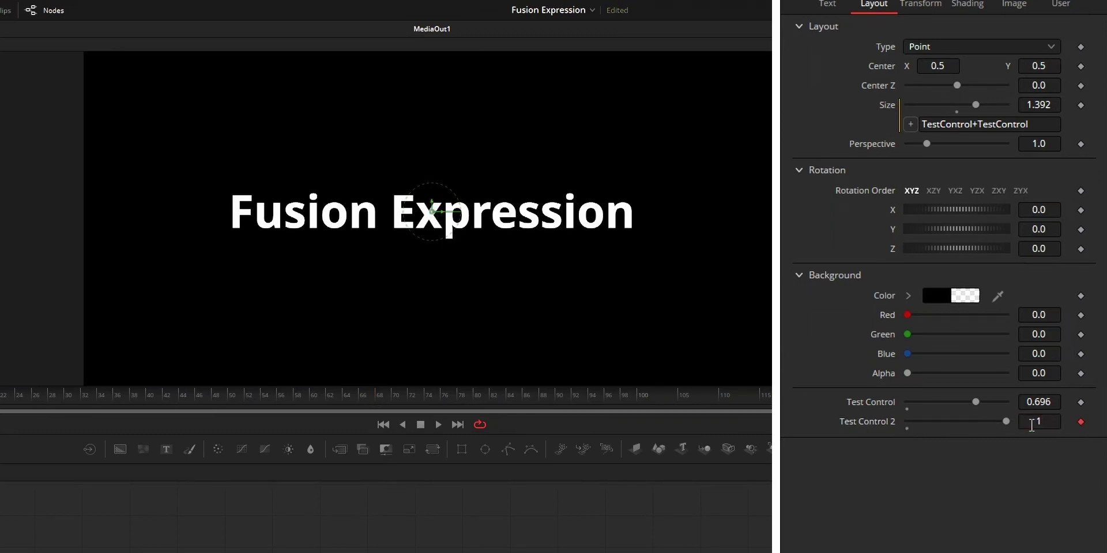
drag(25, 397, 182, 411)
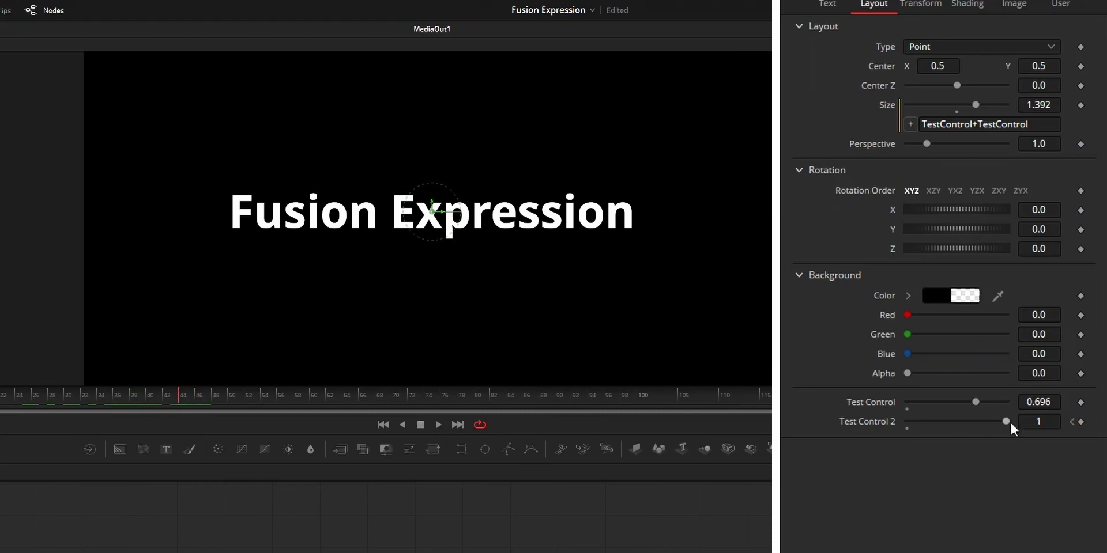
- Commit the multi-line text expression using Test Control 2 and play the comp
click(1061, 421)
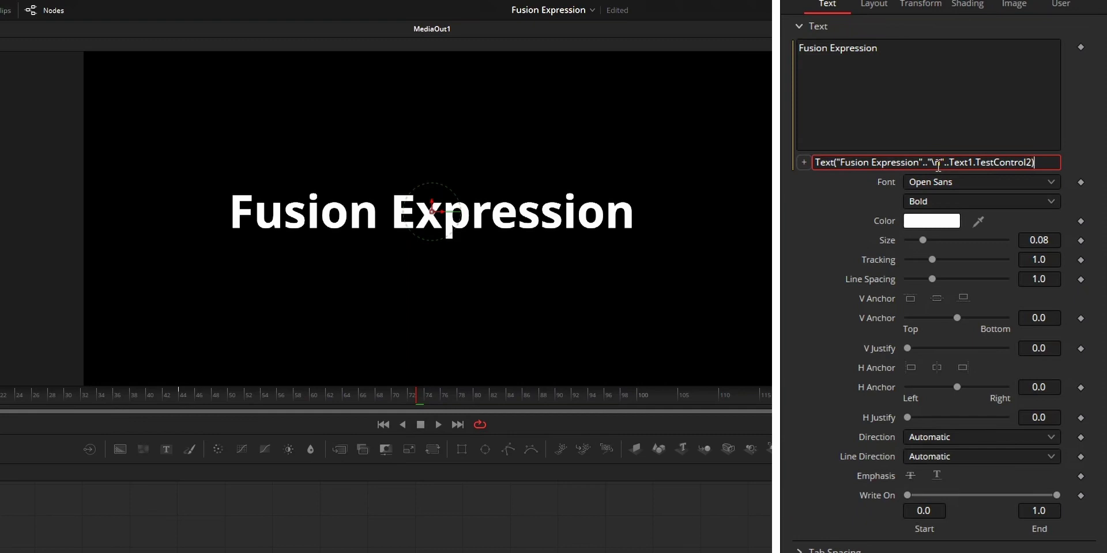
key(Return)
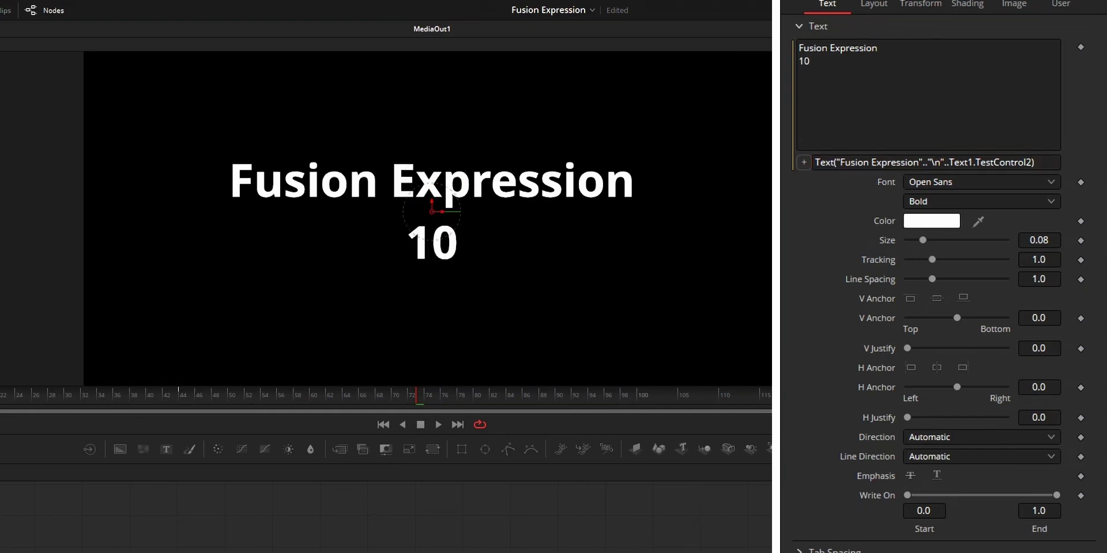
click(438, 425)
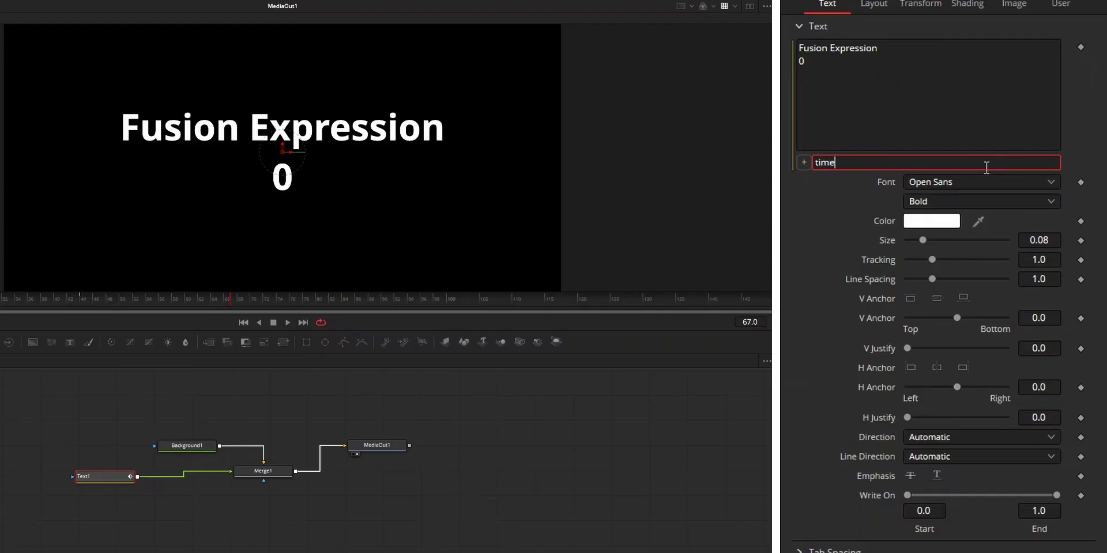
- Apply the expression time to the styled text, then jump to frame 0 and step forward
key(Return)
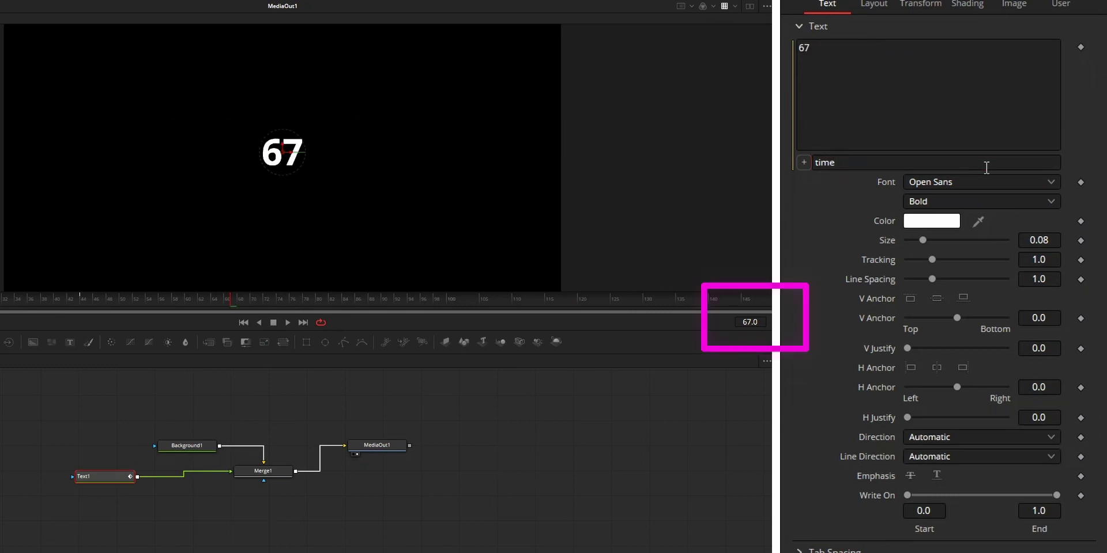
key(Home)
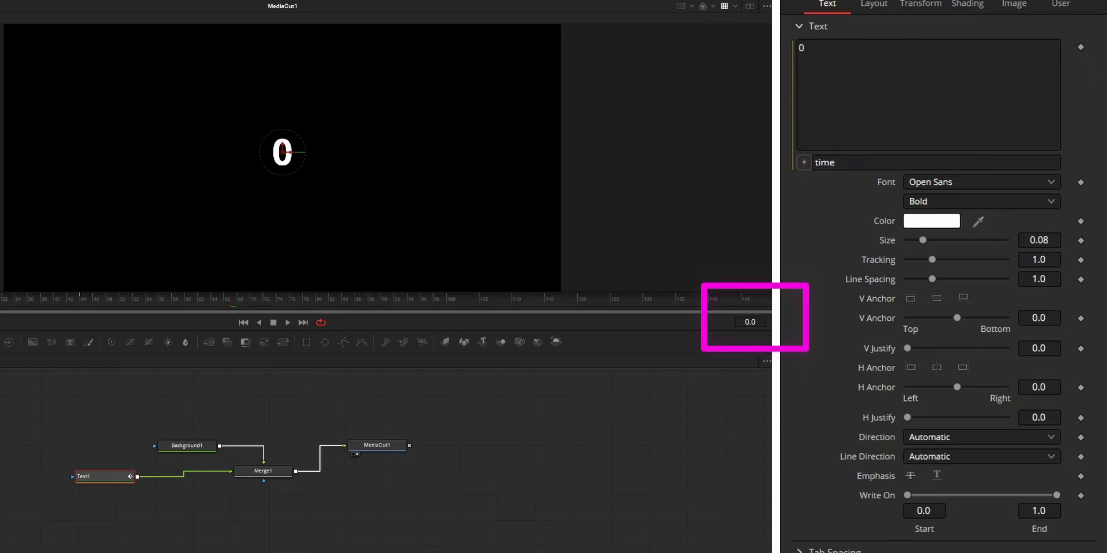
key(Right)
key(Right)
key(Right)
key(Right)
key(Right)
key(Right)
key(Right)
key(Right)
key(Right)
key(Right)
key(Right)
key(Right)
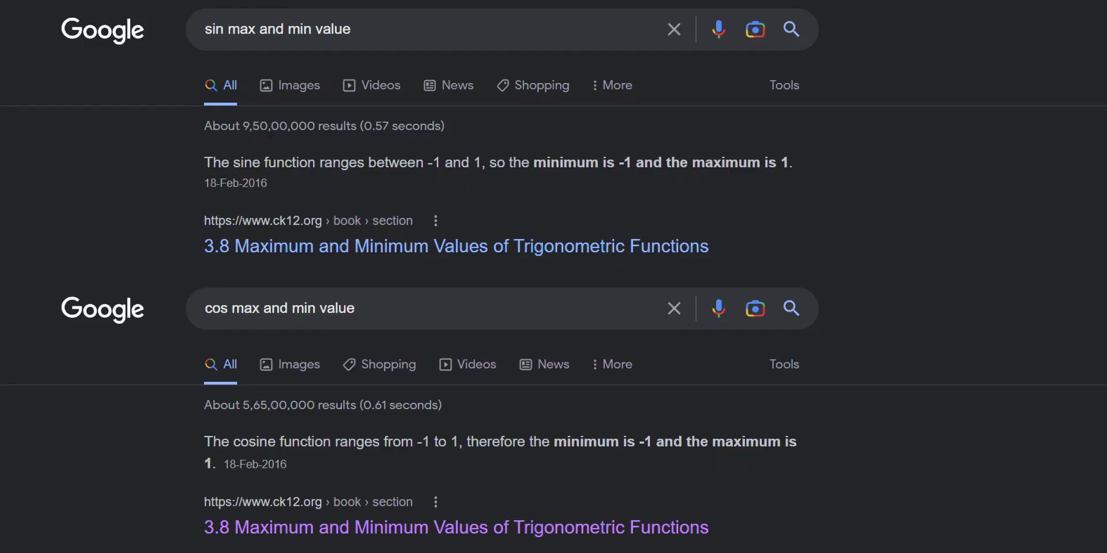
- Drive the Styled Text with sin(time) and step forward three frames to watch the value change
text(in(time))
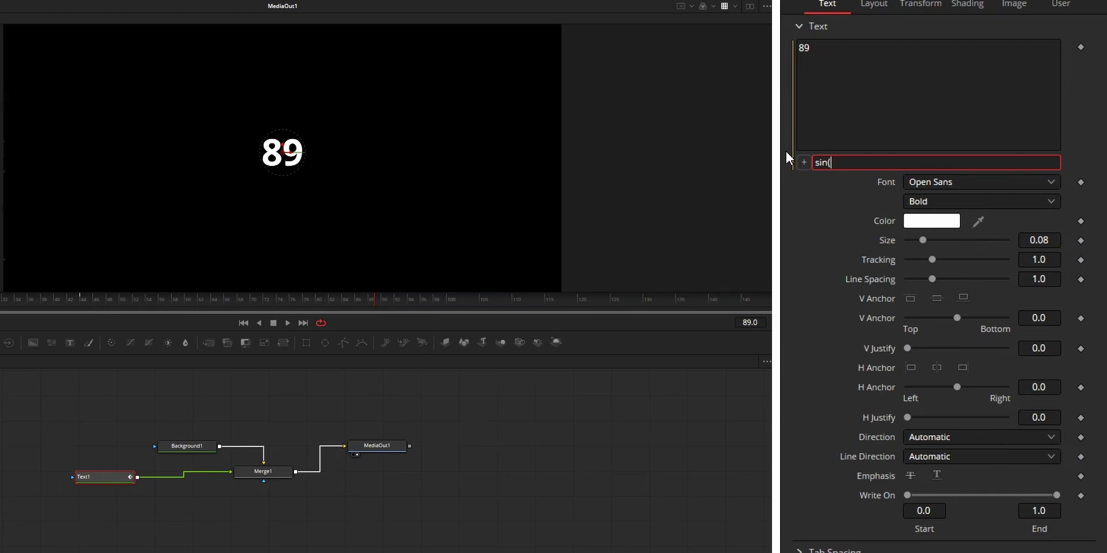
key(Return)
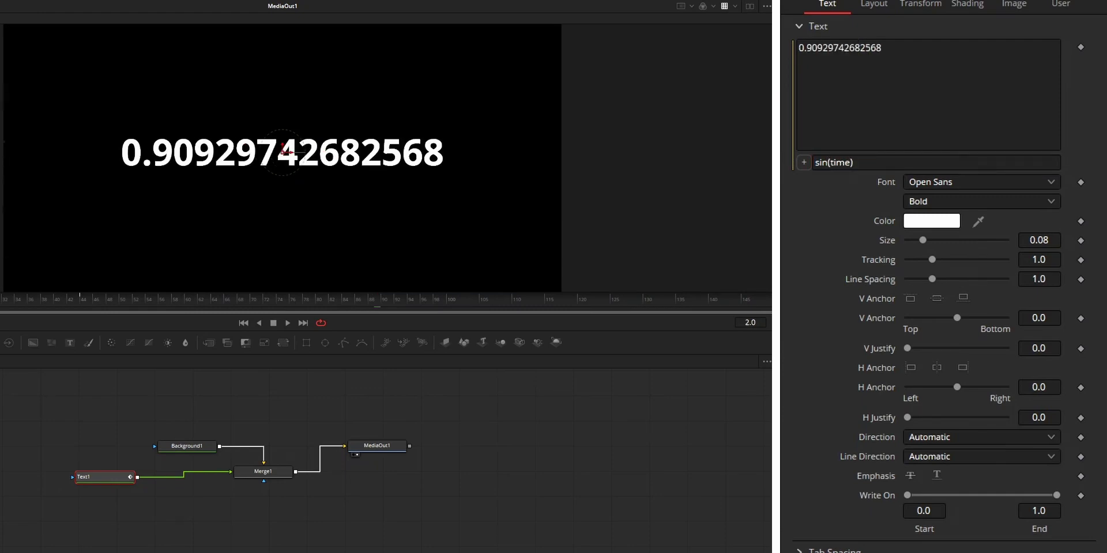
key(Right)
key(Right)
key(Right)
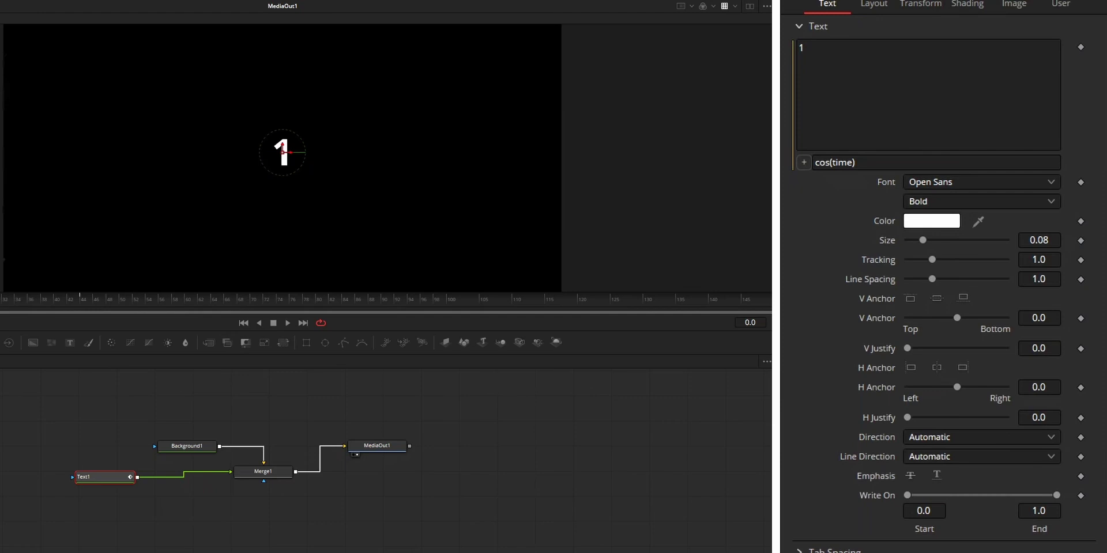
key(Right)
key(Right)
key(Right)
key(Right)
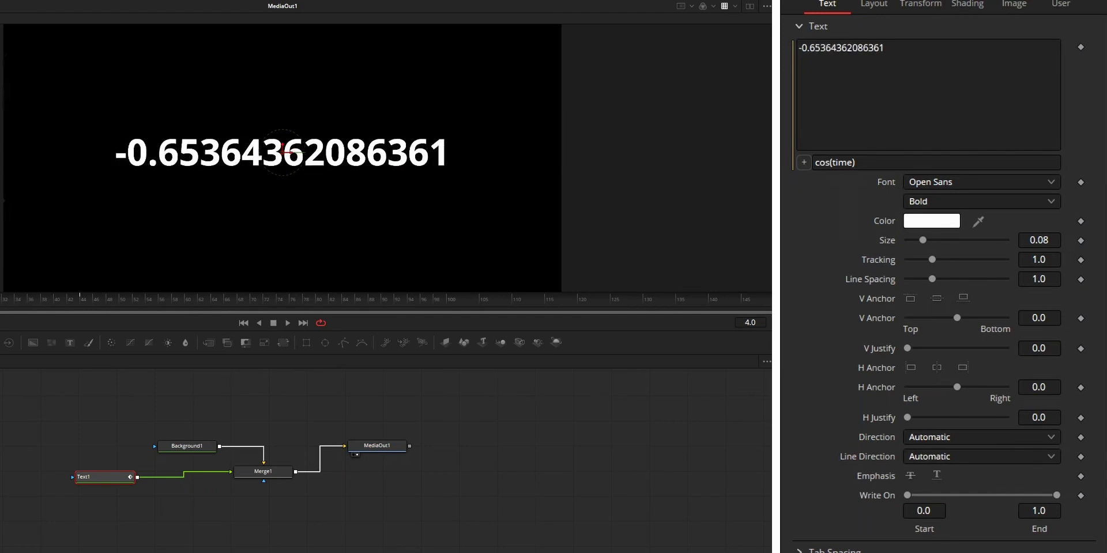
key(Right)
- Set the Opacity expression to sin(time) and play the comp to preview the flashing title
text(ime))
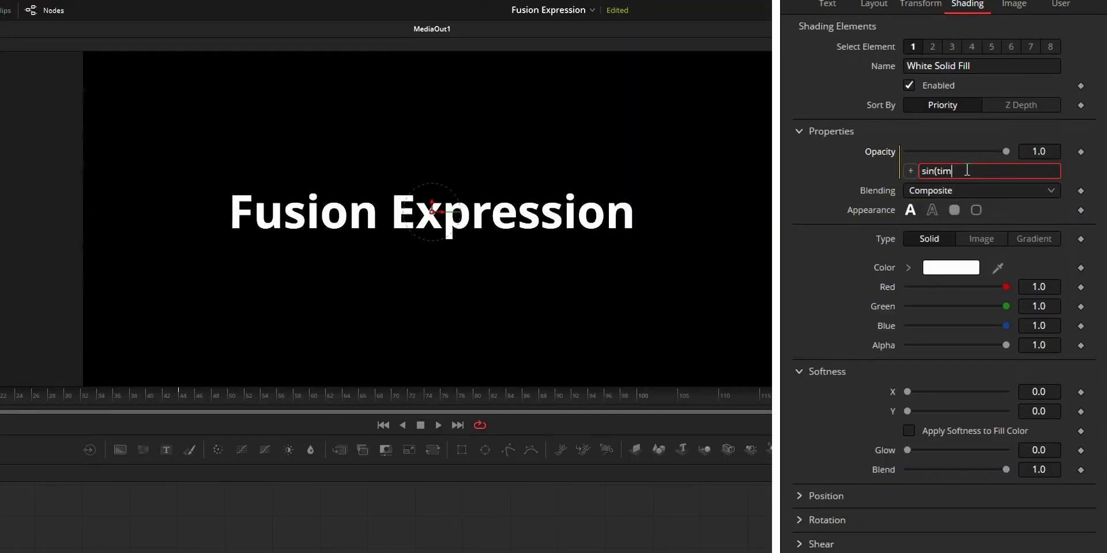
key(Tab)
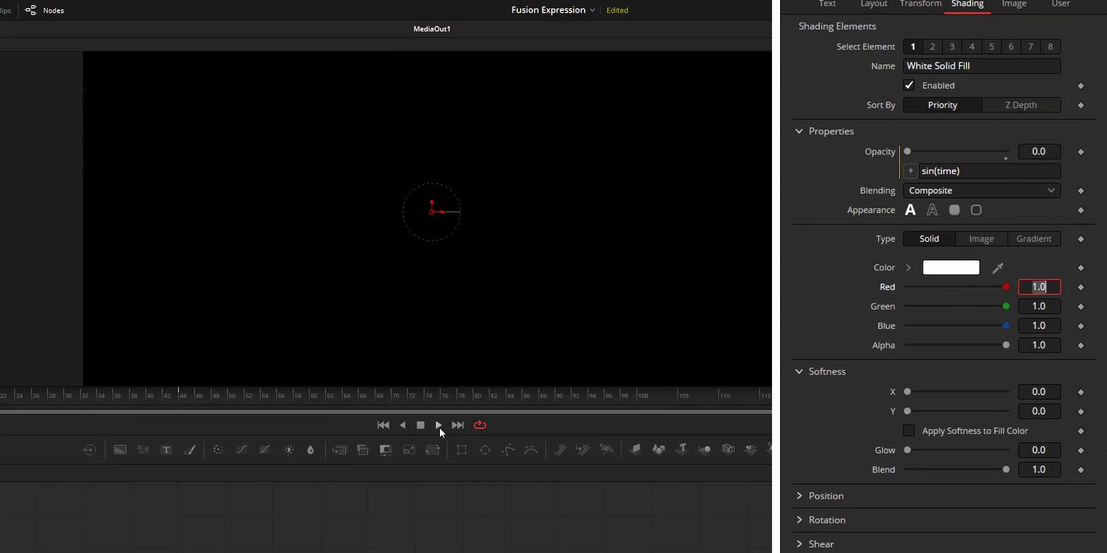
click(438, 426)
click(423, 427)
- Slow the opacity to sin(time*.1) and replay the comp from the start
click(922, 171)
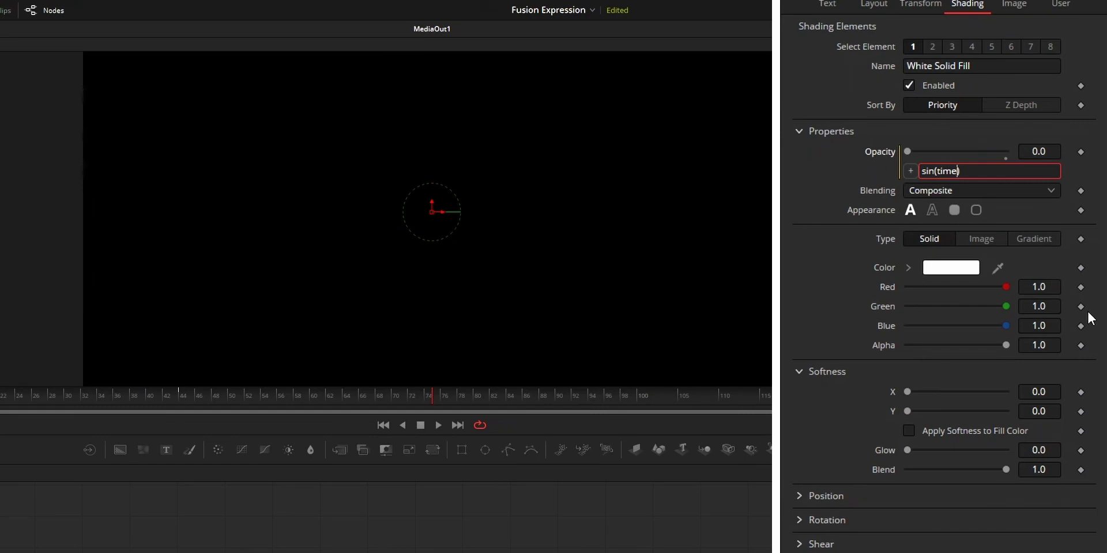
text(*.1)
key(Return)
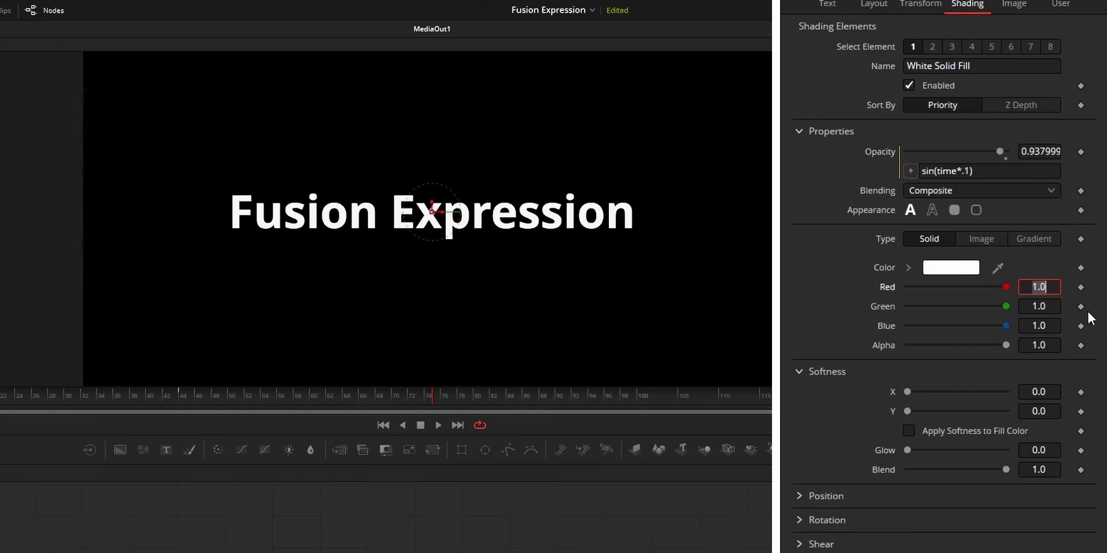
key(Home)
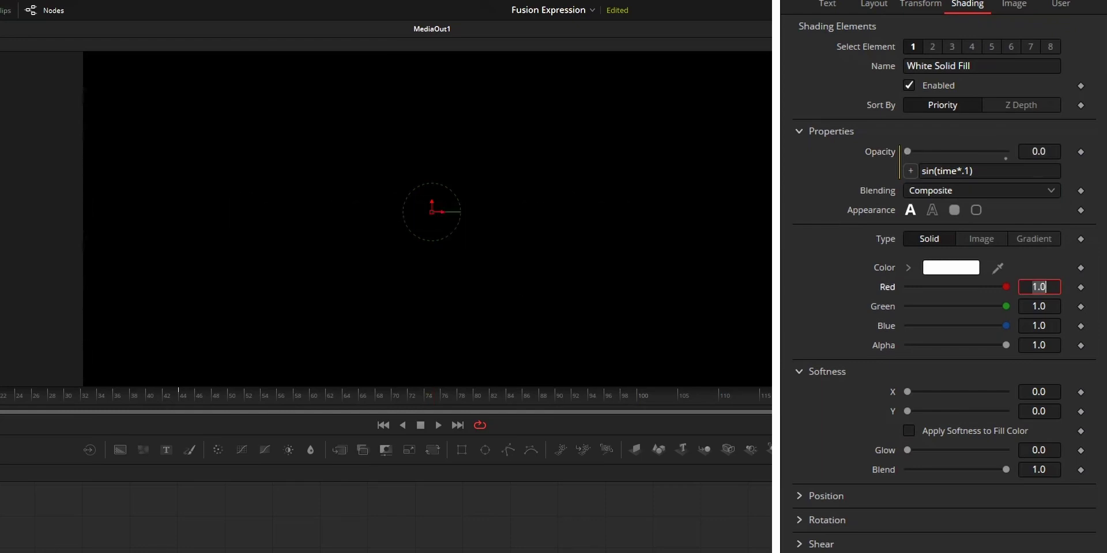
click(439, 425)
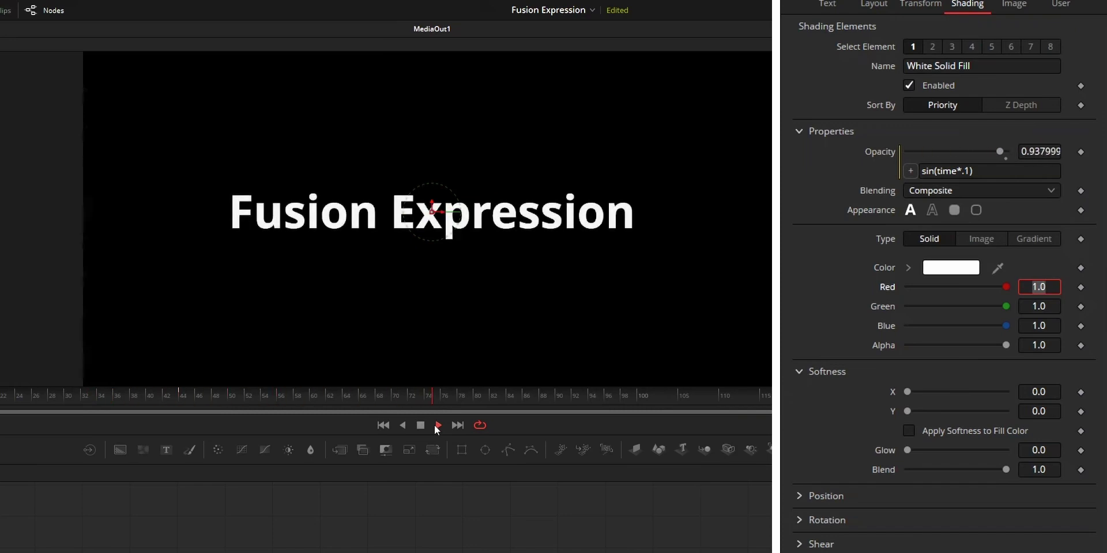
- Wrap the opacity expression as abs(sin(time*.1)) and play it to preview the smooth fade
click(922, 171)
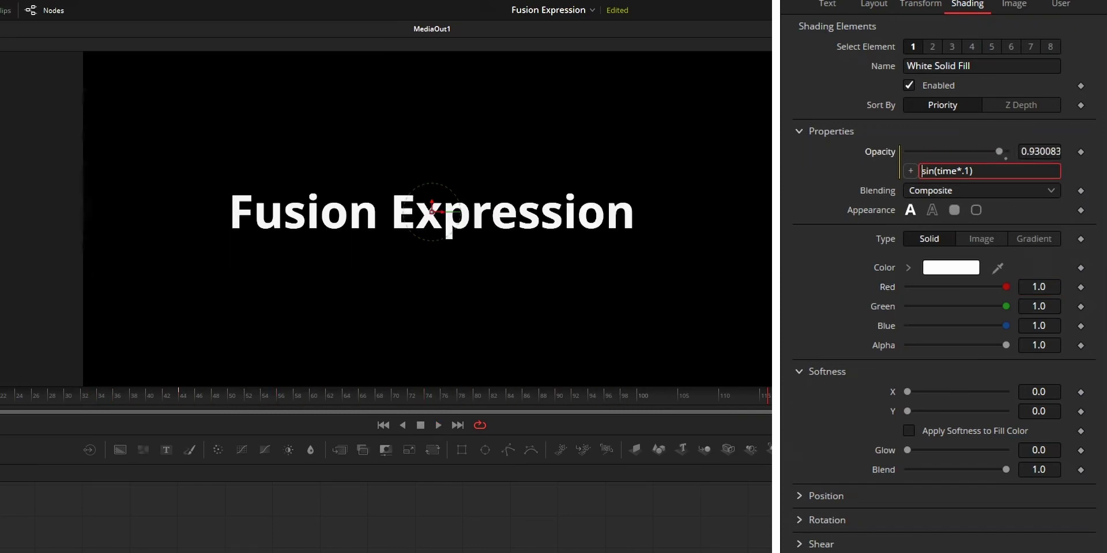
text(abs()
click(990, 171)
text())
click(1040, 287)
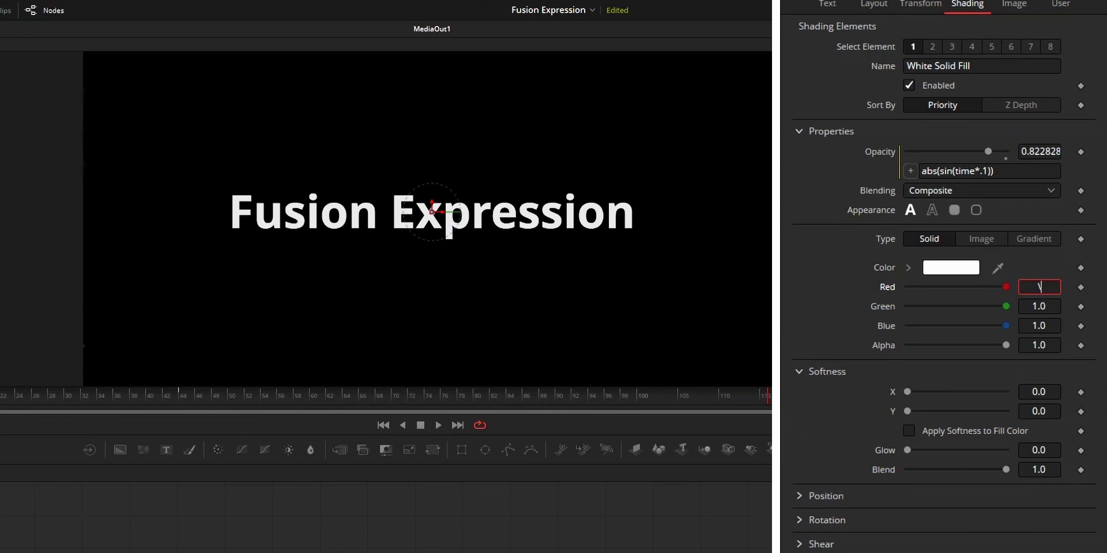
click(440, 424)
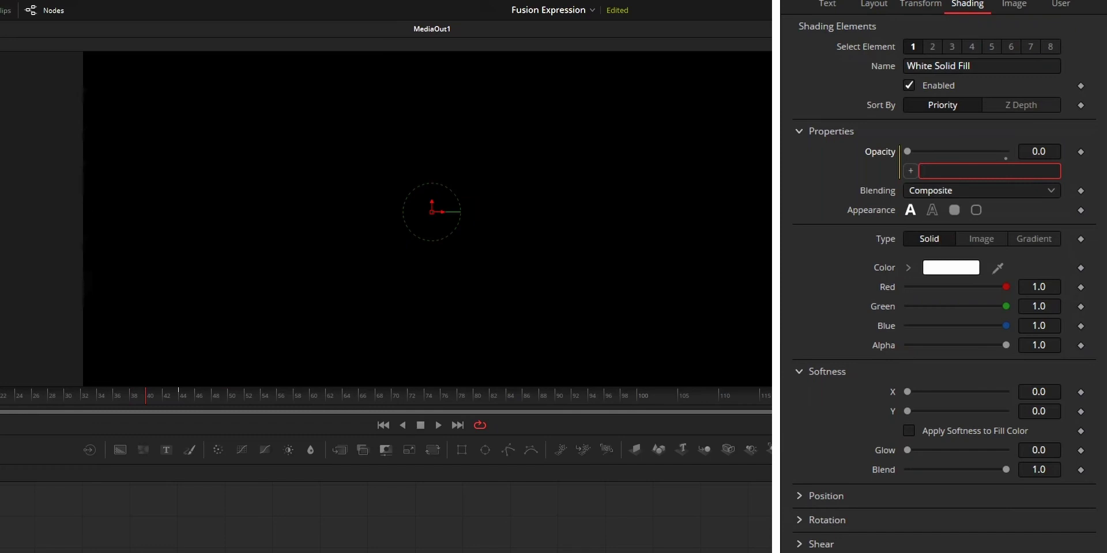
- Set Opacity to iif(time>60,1,0) and scrub past frame 60 to confirm the title appears
text(iif()
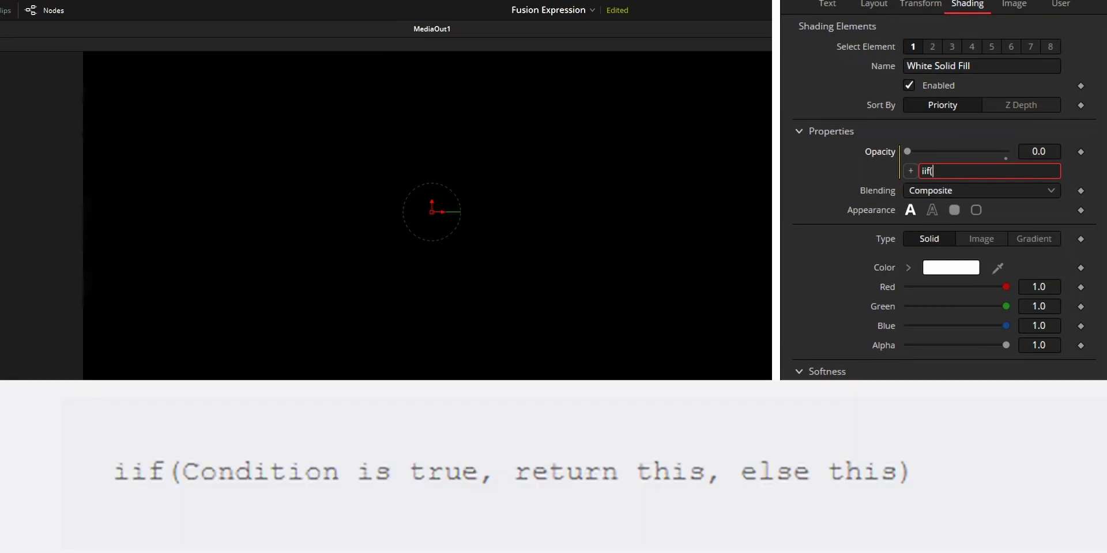
text(time>60,1,0))
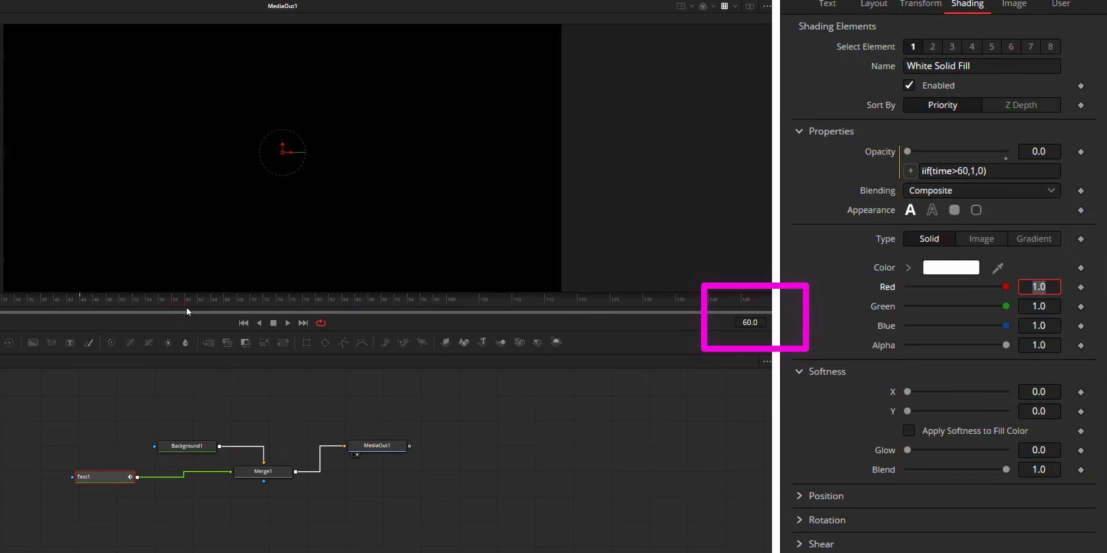
drag(187, 310, 204, 309)
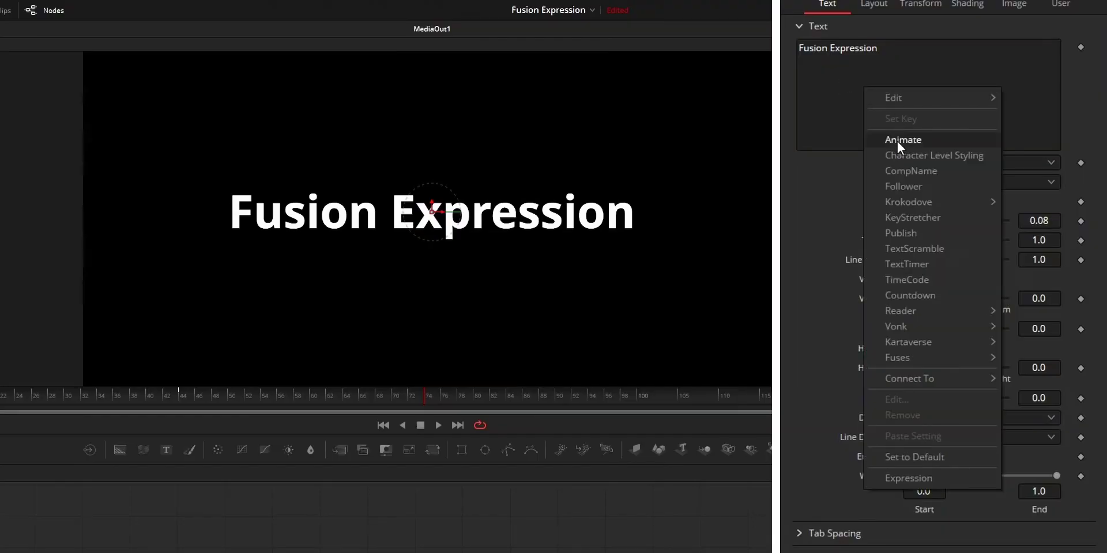
- Add a Styled Text expression reading Text("Fusion Expression basics")
click(890, 479)
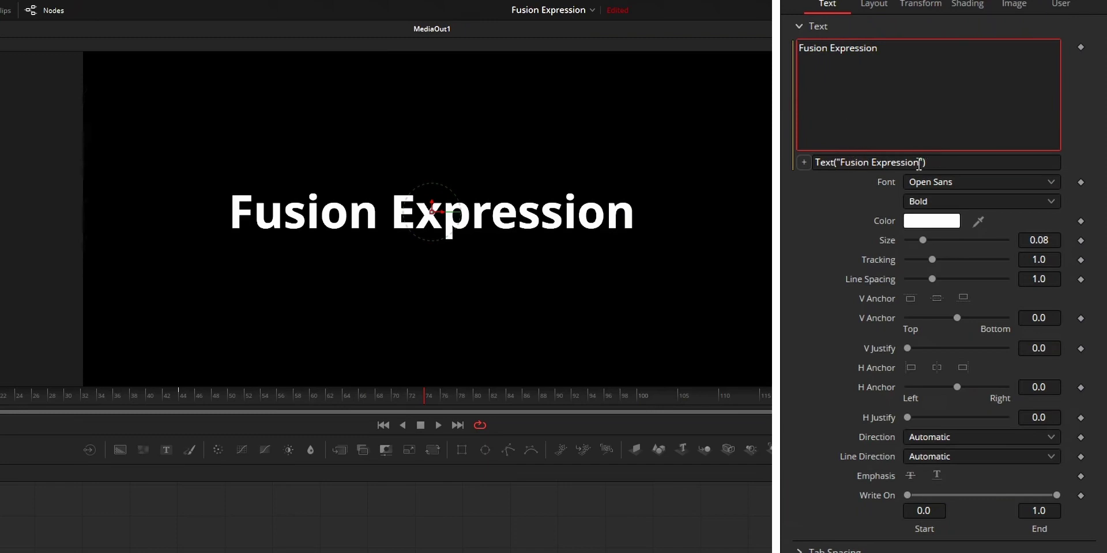
click(920, 163)
text(basics)
key(Return)
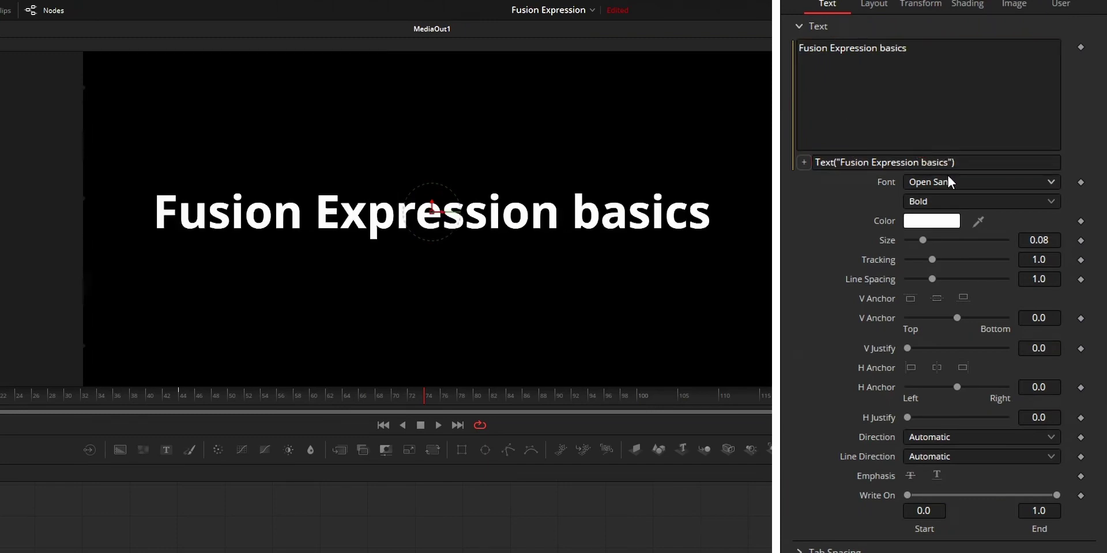
- Append .."\n 001" so "001" appears on a second line
click(952, 164)
text(..)
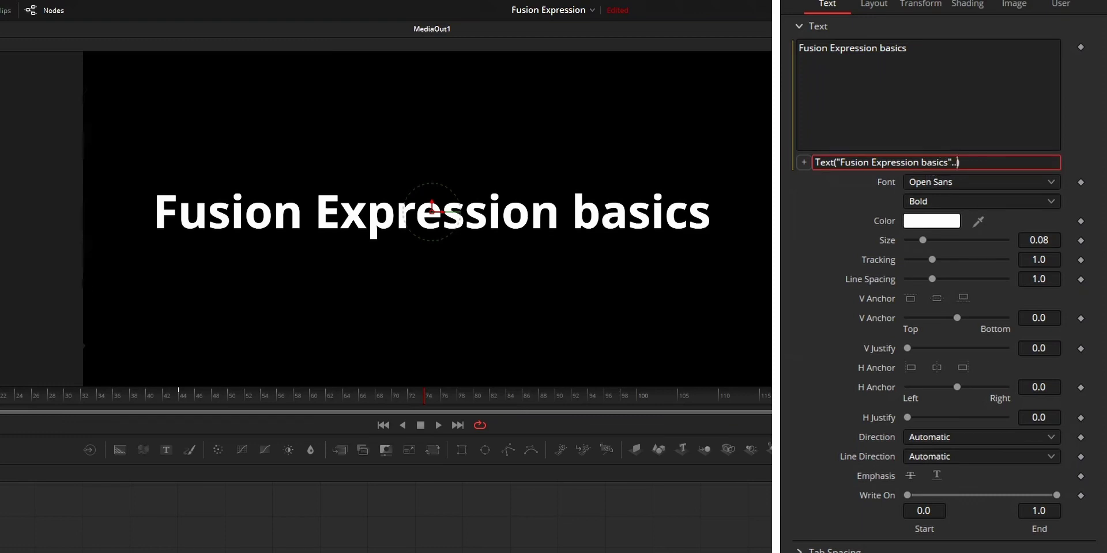
text("\n 001")
key(Return)
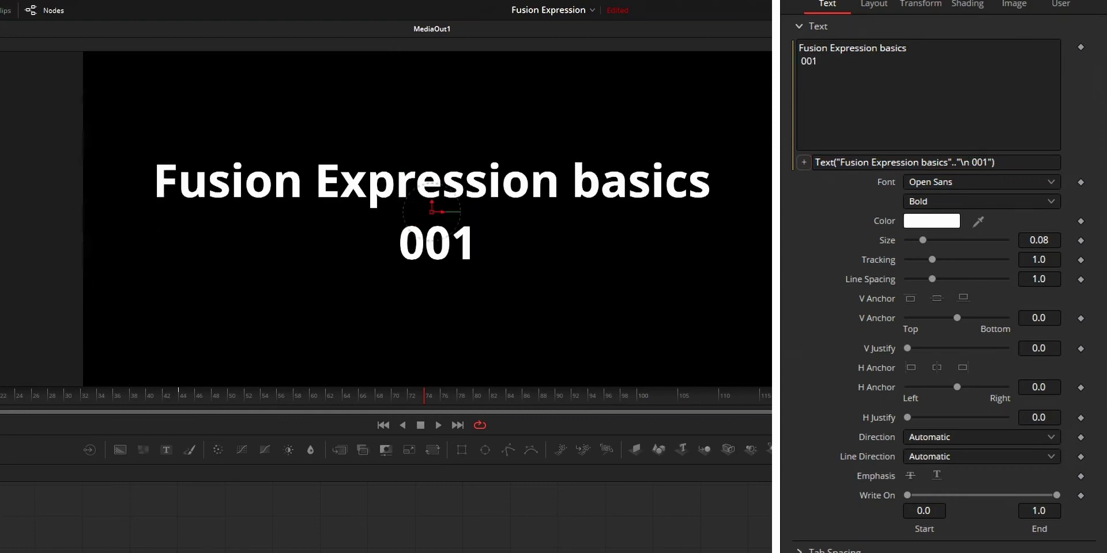